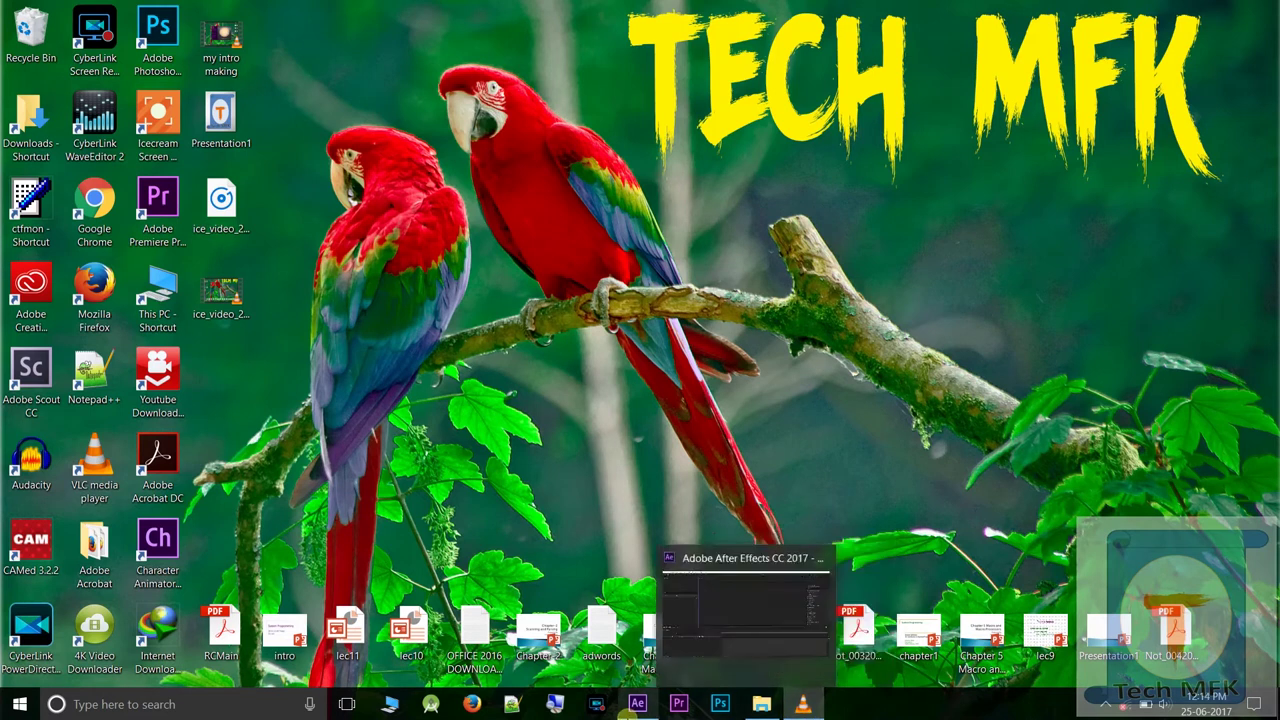
Restore the After Effects window showing the empty Untitled Project from the taskbar
{"action": "mouse_move", "coordinate": [805, 710]}
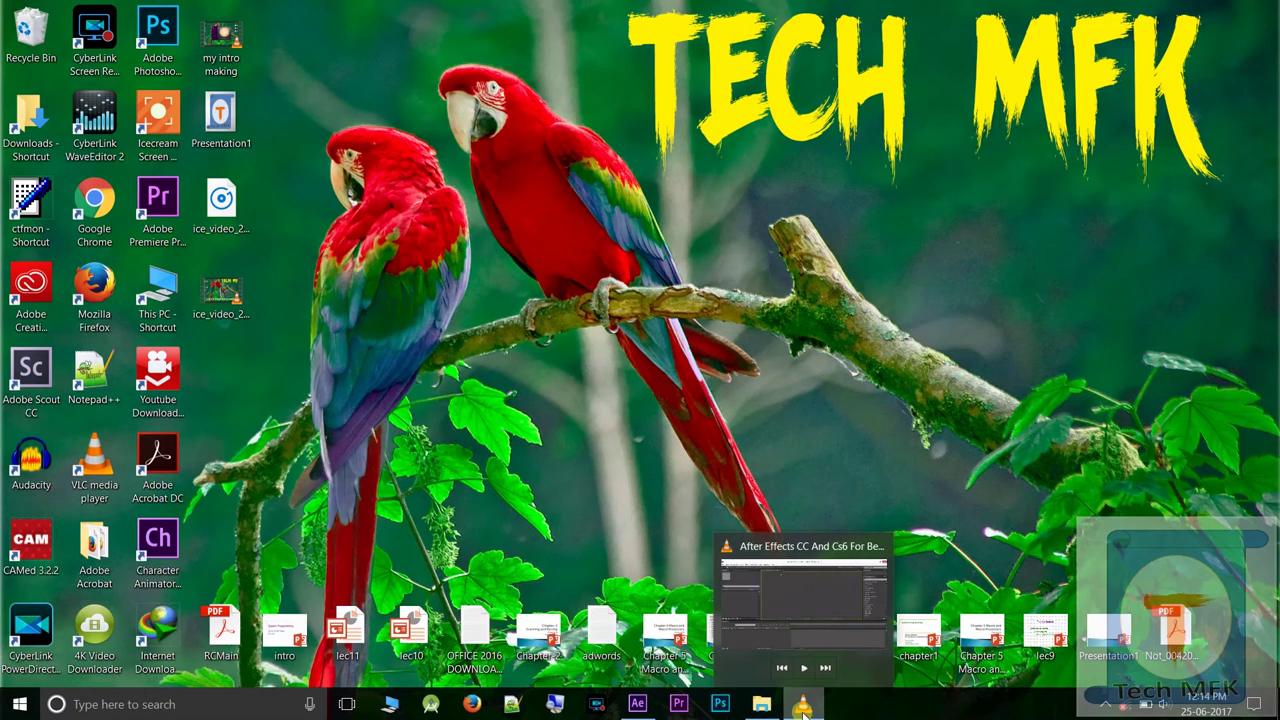
{"action": "left_click", "coordinate": [638, 704]}
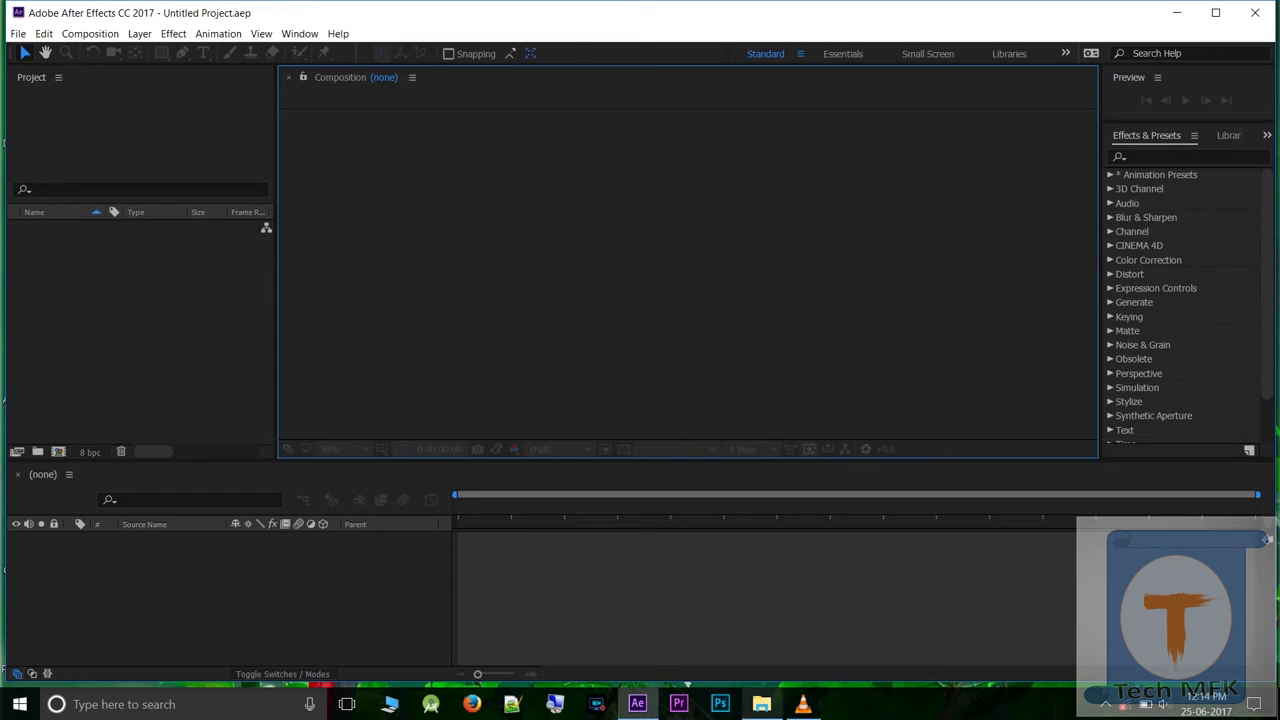
{"action": "mouse_move", "coordinate": [761, 704]}
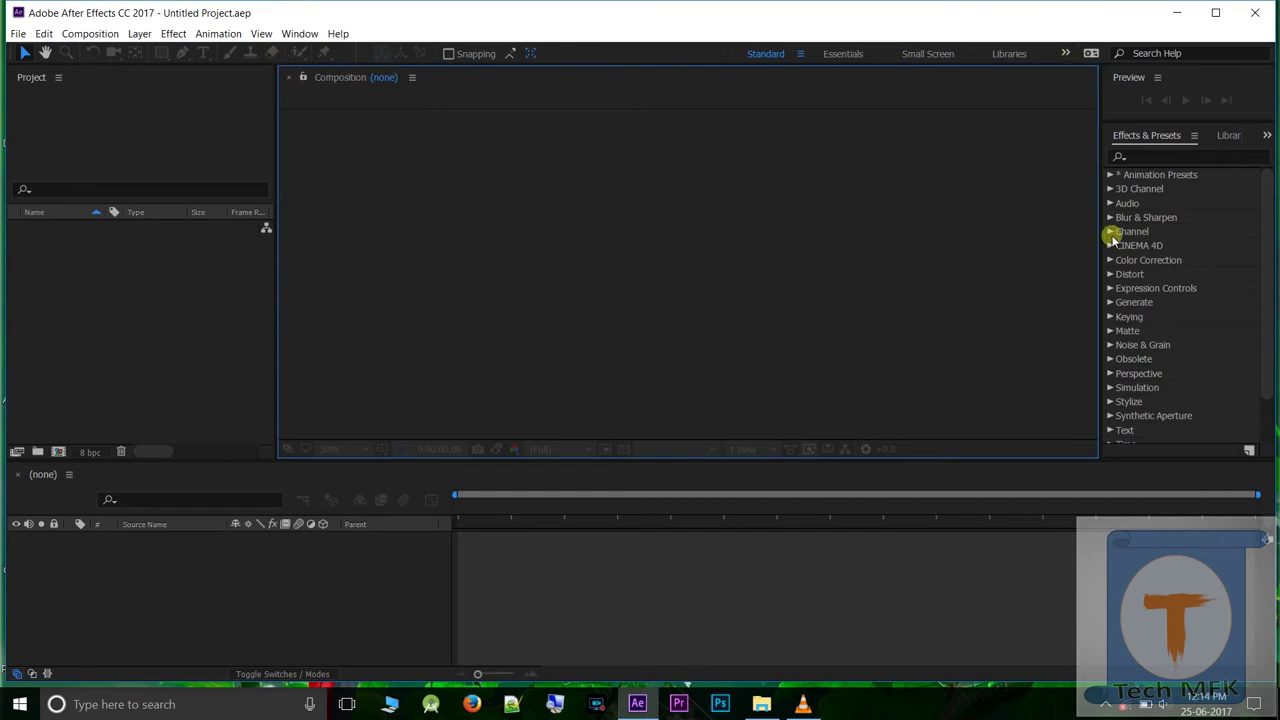
{"action": "left_click", "coordinate": [191, 117]}
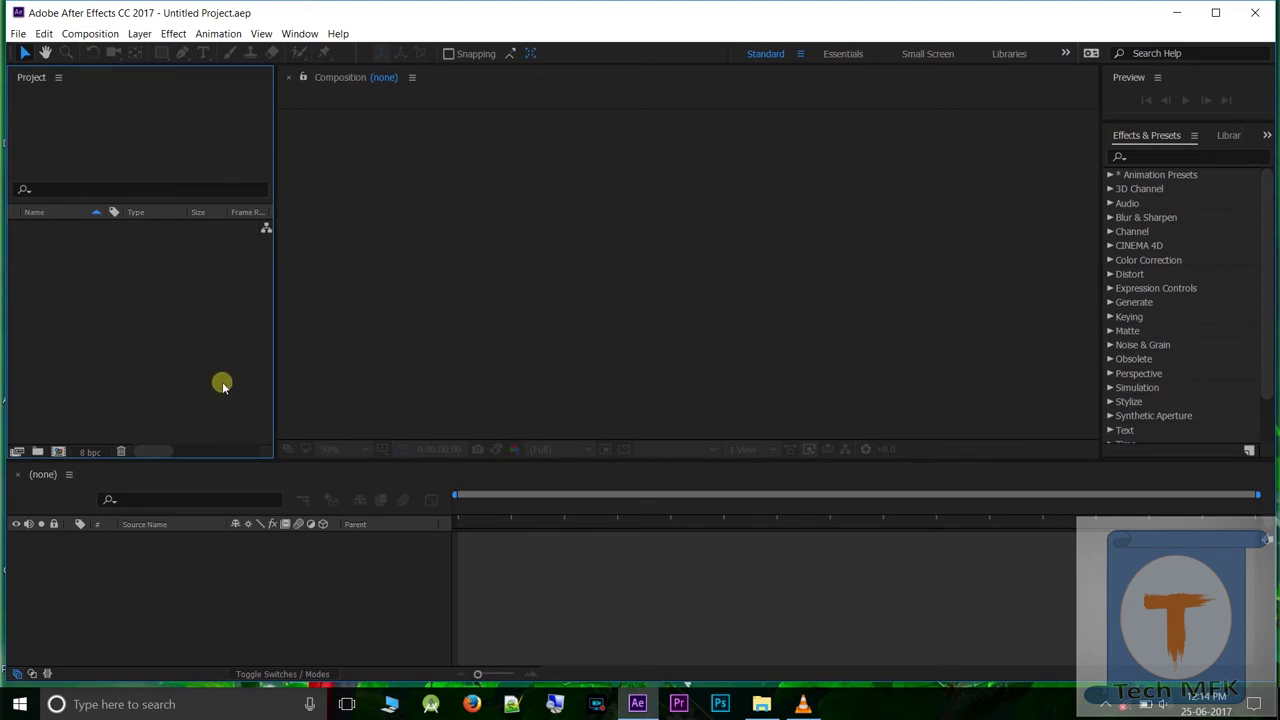
{"action": "left_click", "coordinate": [211, 604]}
{"action": "left_click", "coordinate": [392, 160]}
{"action": "left_click", "coordinate": [1122, 84]}
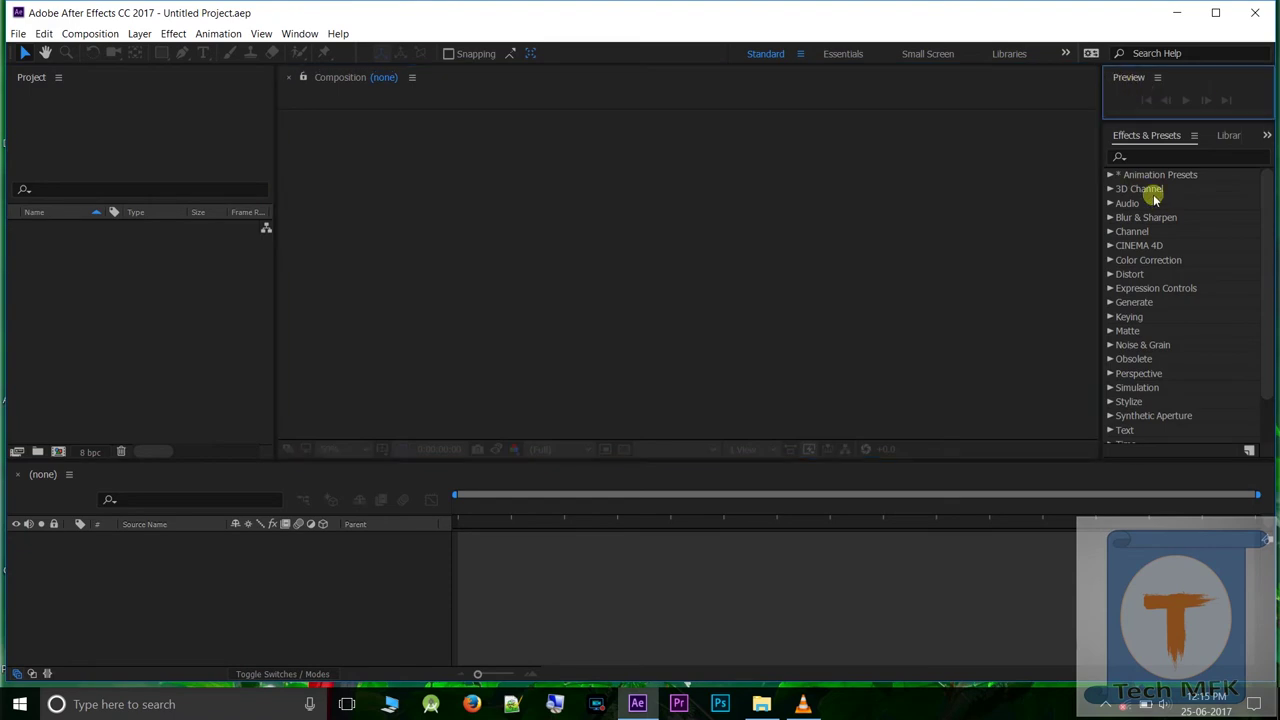
{"action": "left_click", "coordinate": [1105, 142]}
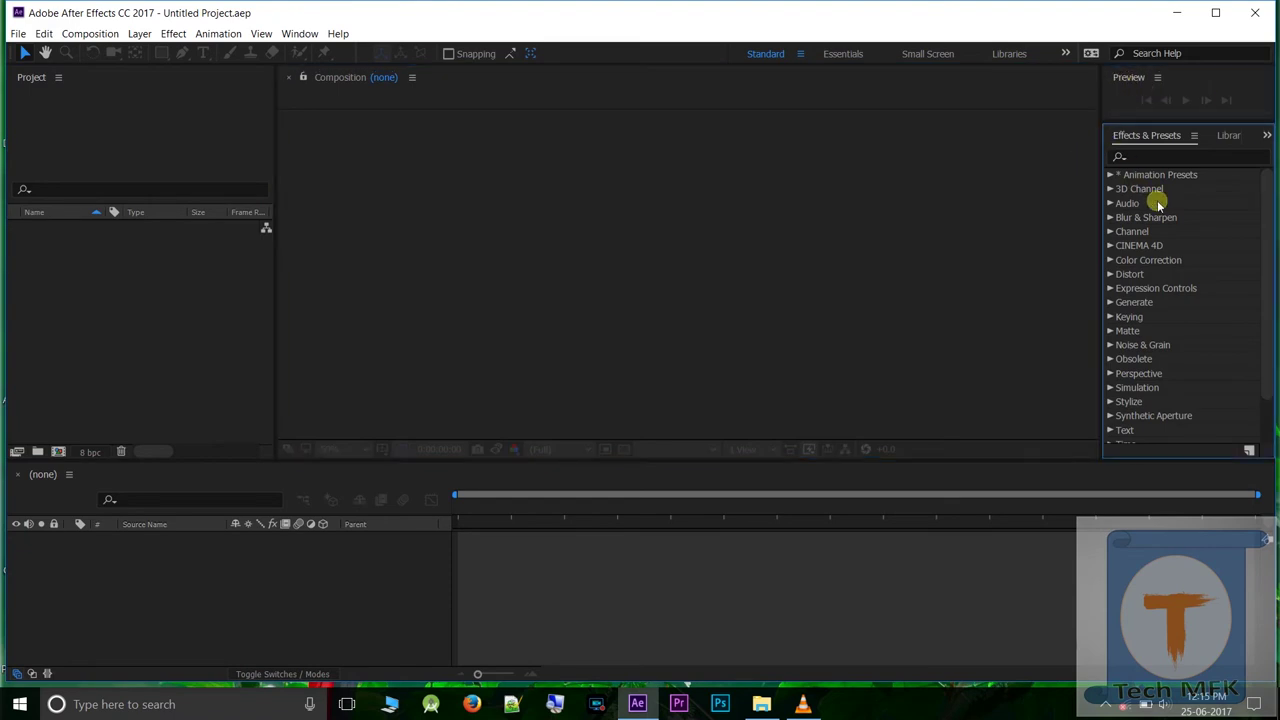
{"action": "left_click", "coordinate": [400, 565]}
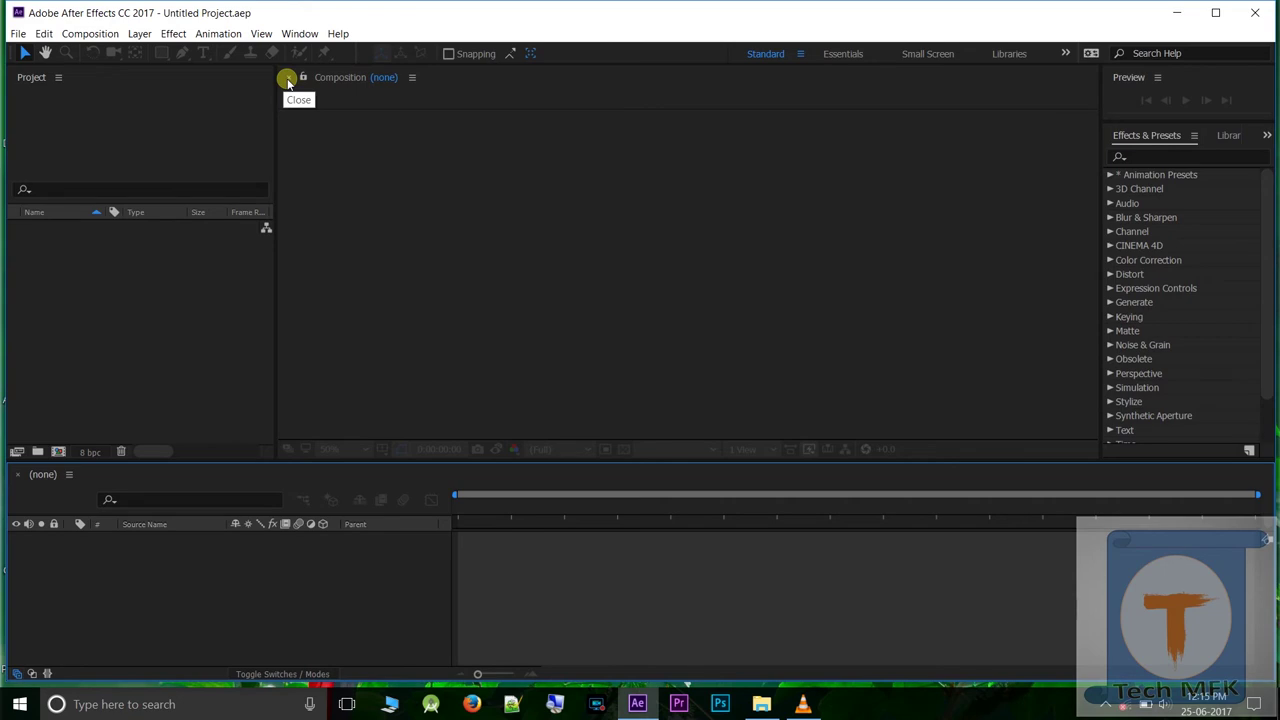
Close the Timeline panel, maximize the window, then reopen the Timeline from the Window menu
{"action": "left_click", "coordinate": [17, 478]}
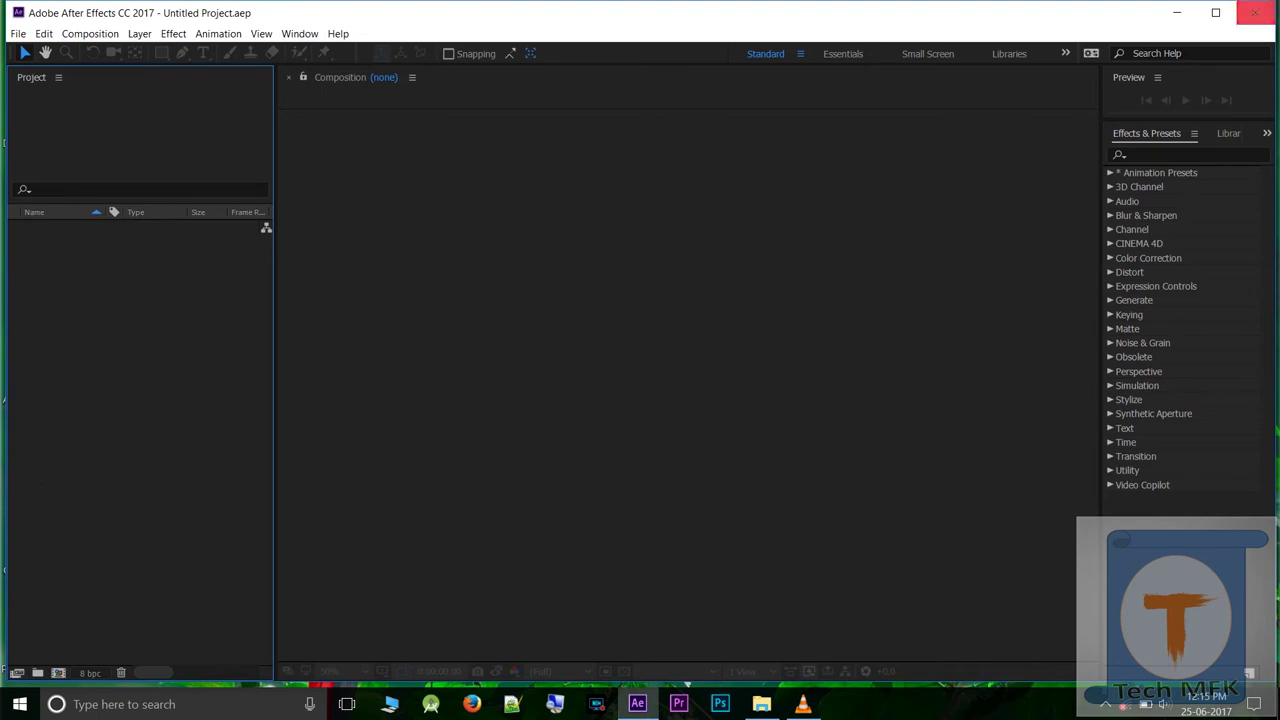
{"action": "left_click", "coordinate": [1215, 12]}
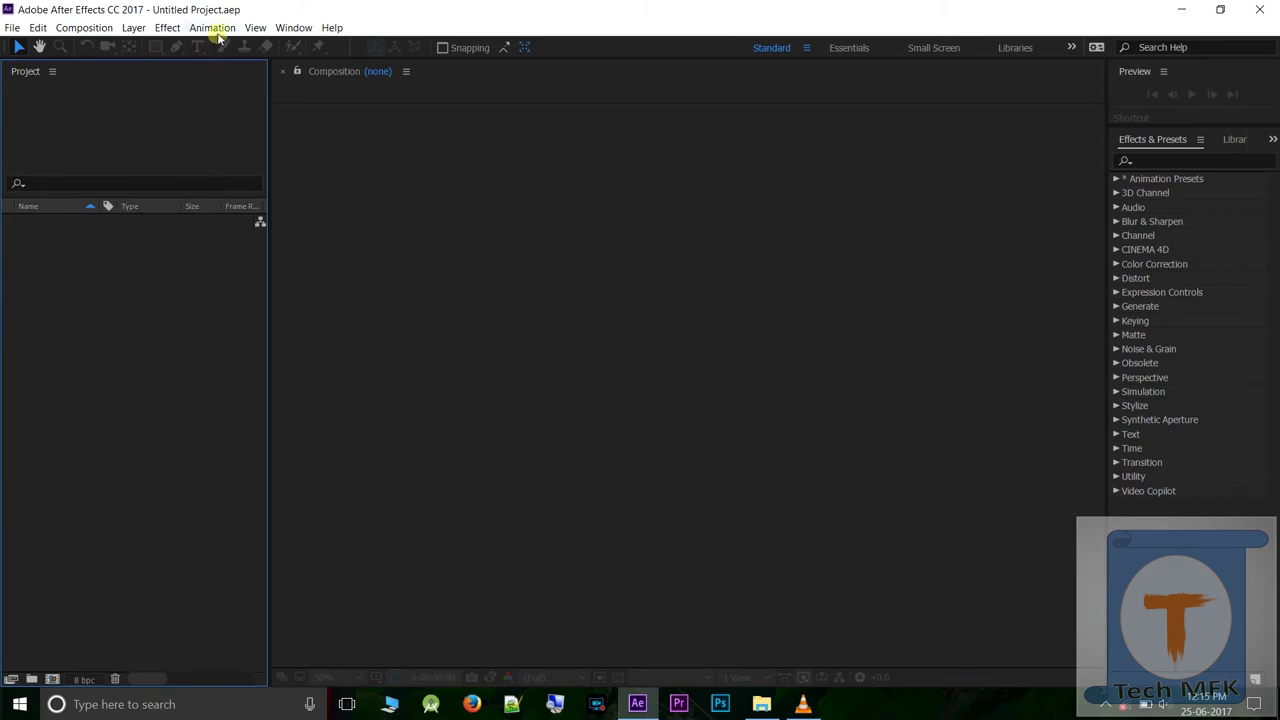
{"action": "left_click", "coordinate": [294, 28]}
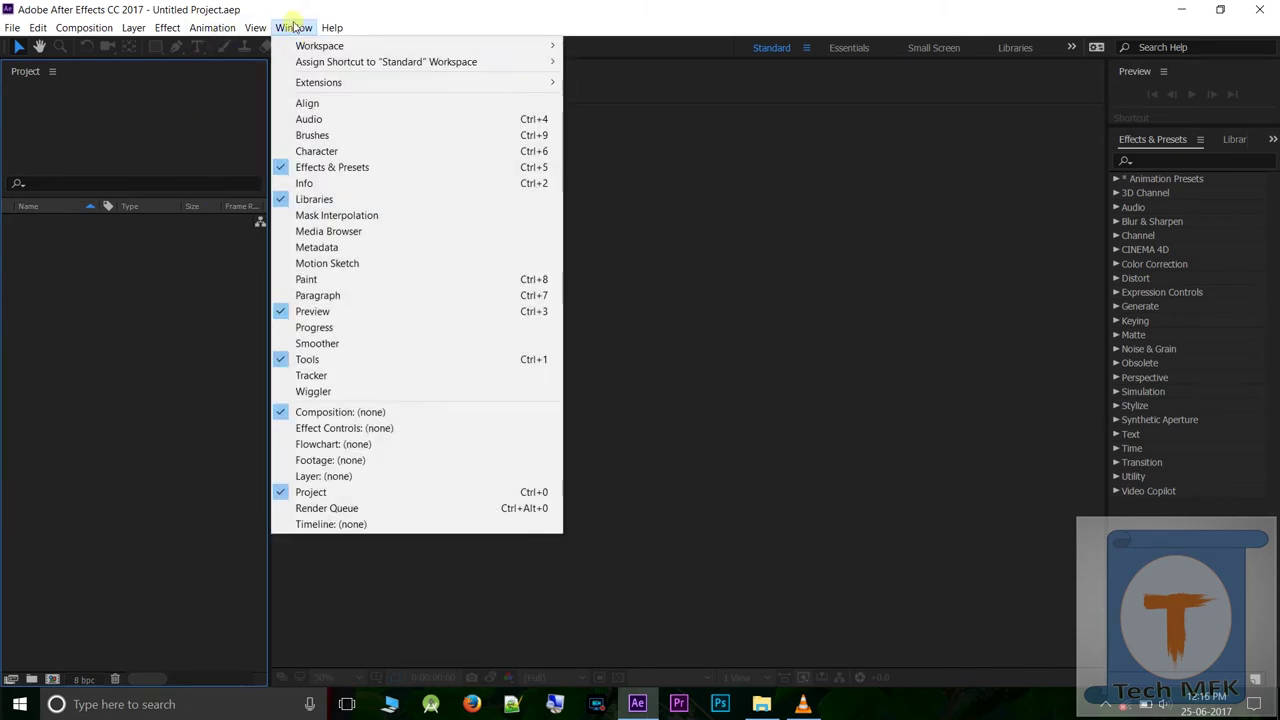
{"action": "left_click", "coordinate": [281, 528]}
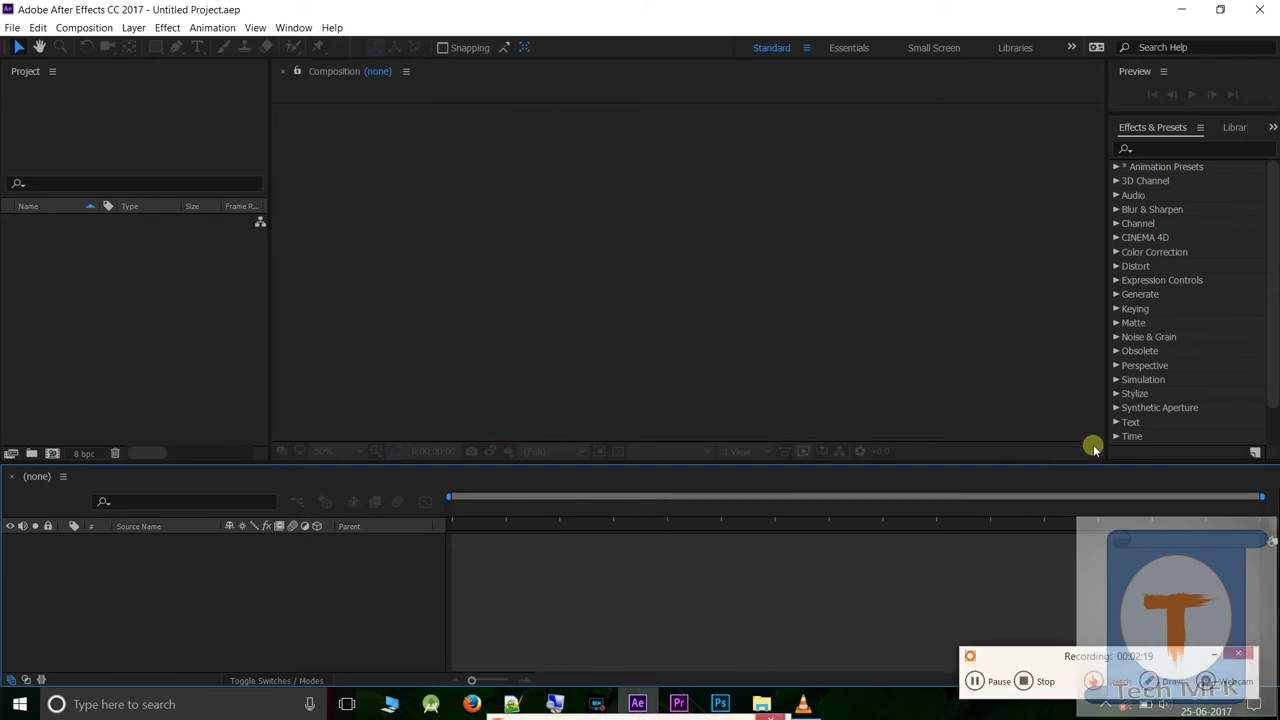
{"action": "left_click", "coordinate": [1218, 652]}
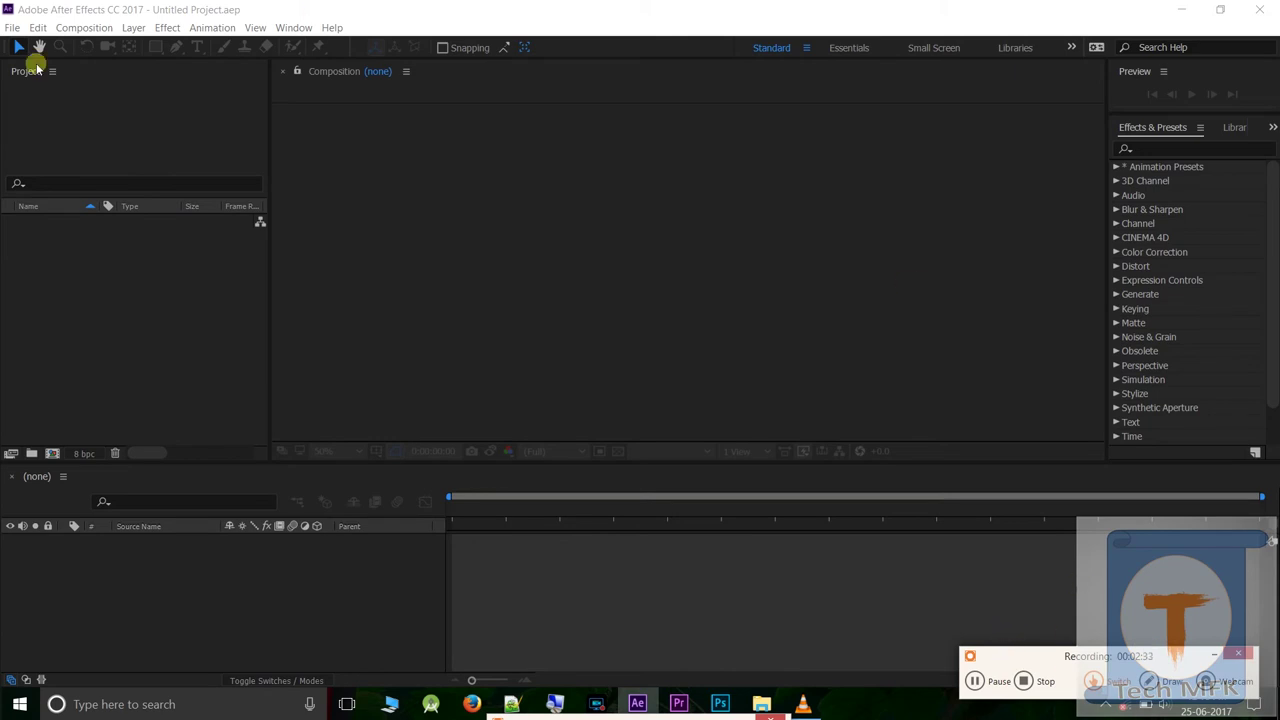
{"action": "left_click", "coordinate": [353, 286]}
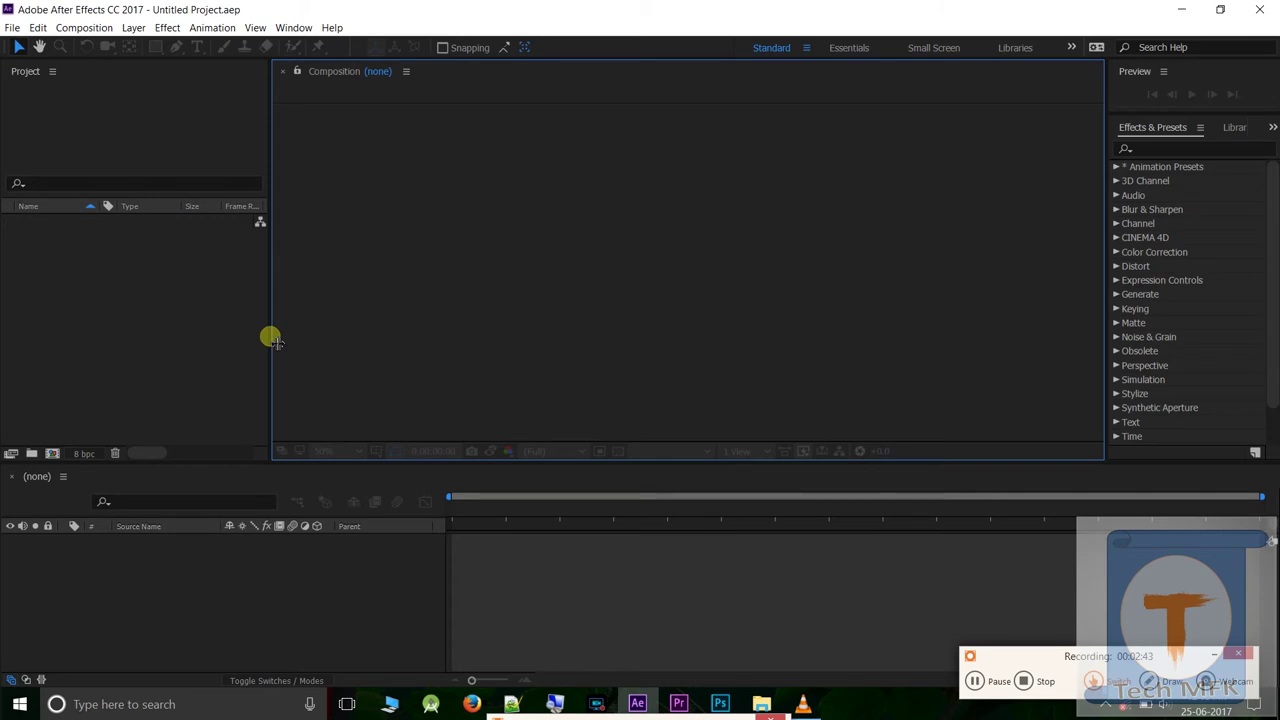
{"action": "left_click", "coordinate": [197, 314]}
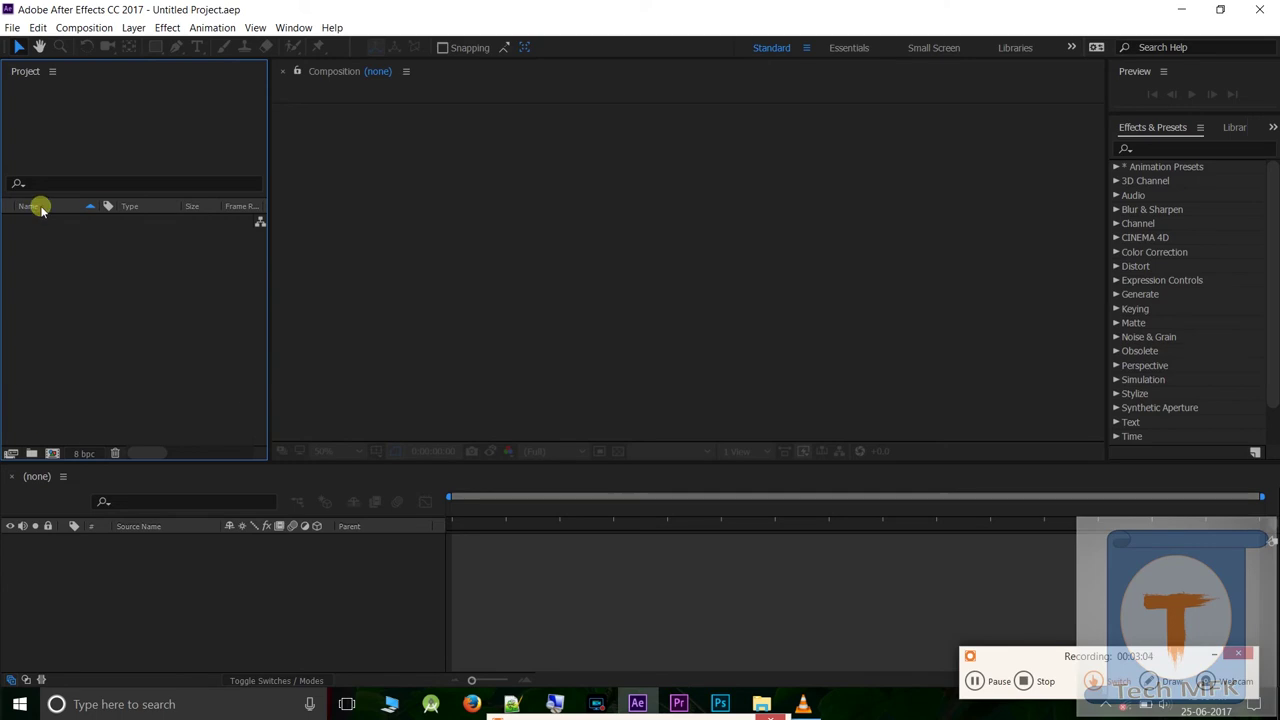
Drag the panel dividers to make the Project panel narrower and the Timeline taller
{"action": "left_click_drag", "start_coordinate": [140, 453], "coordinate": [172, 462]}
{"action": "left_click_drag", "start_coordinate": [228, 467], "coordinate": [95, 471]}
{"action": "left_click_drag", "start_coordinate": [271, 283], "coordinate": [801, 389]}
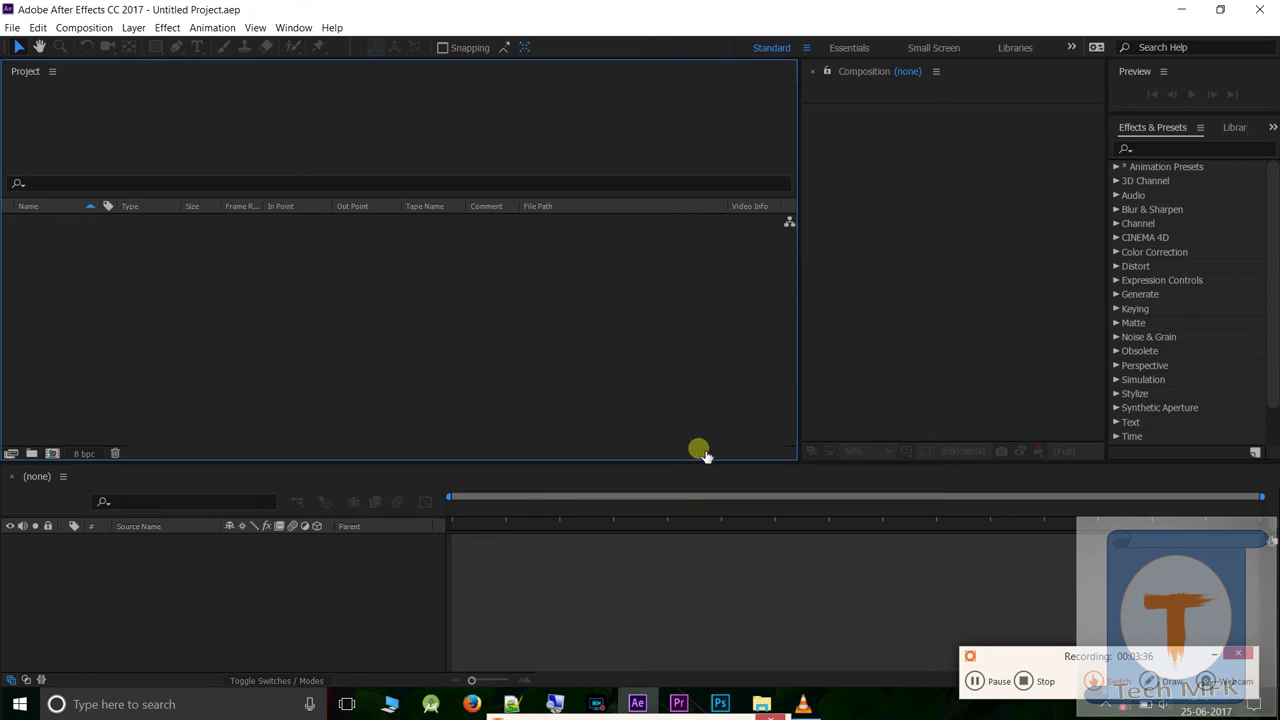
{"action": "mouse_move", "coordinate": [800, 305]}
{"action": "left_mouse_down"}
{"action": "mouse_move", "coordinate": [786, 300]}
{"action": "mouse_move", "coordinate": [800, 307]}
{"action": "left_mouse_up"}
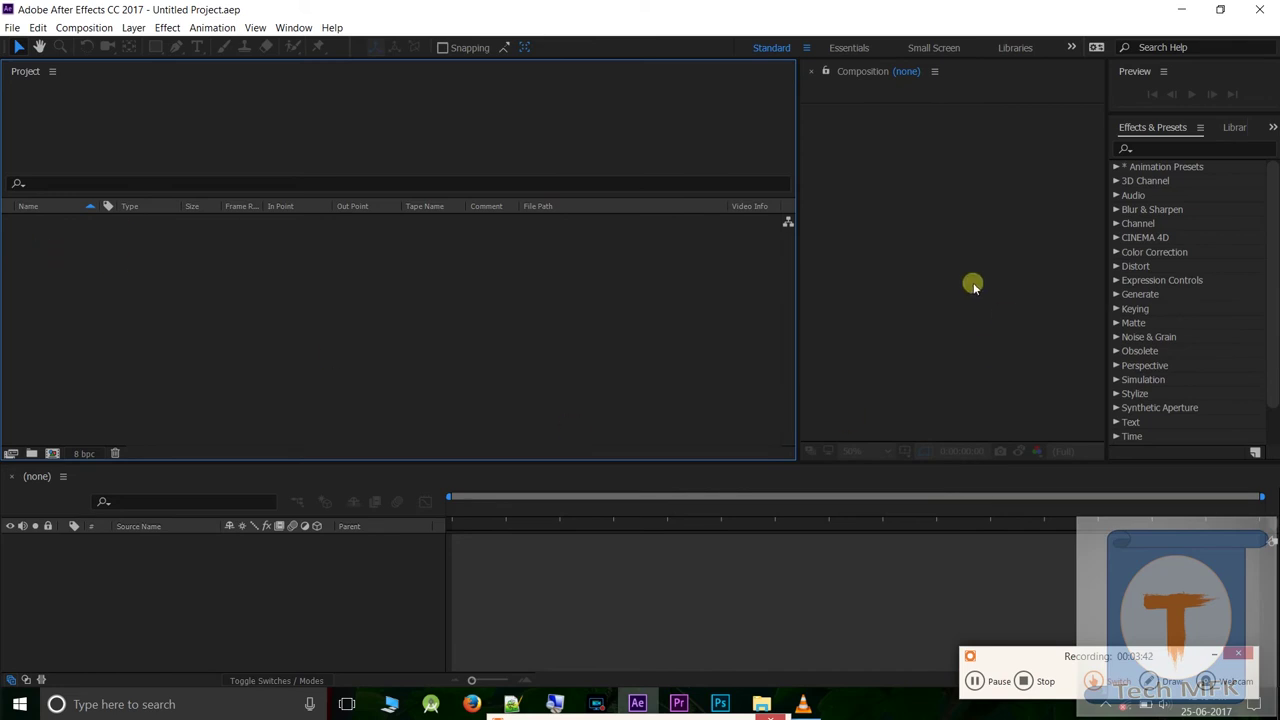
{"action": "left_click_drag", "start_coordinate": [796, 273], "coordinate": [251, 343]}
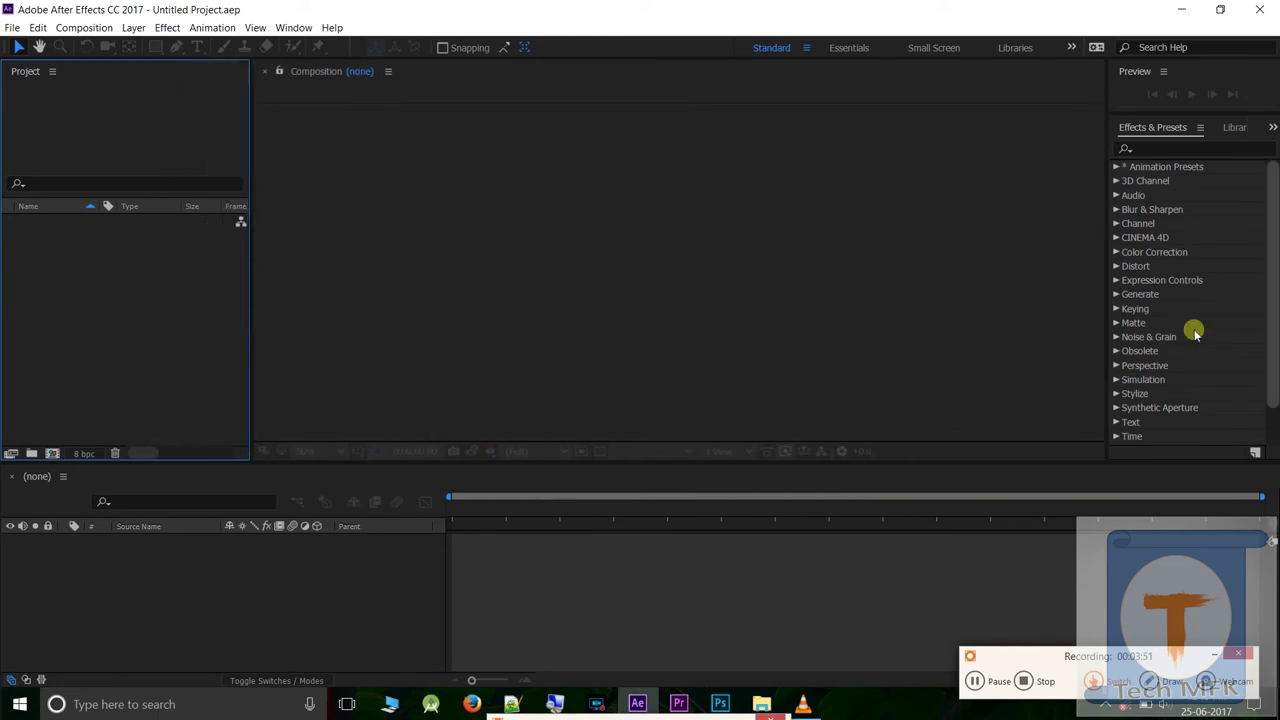
{"action": "left_click_drag", "start_coordinate": [165, 462], "coordinate": [149, 632]}
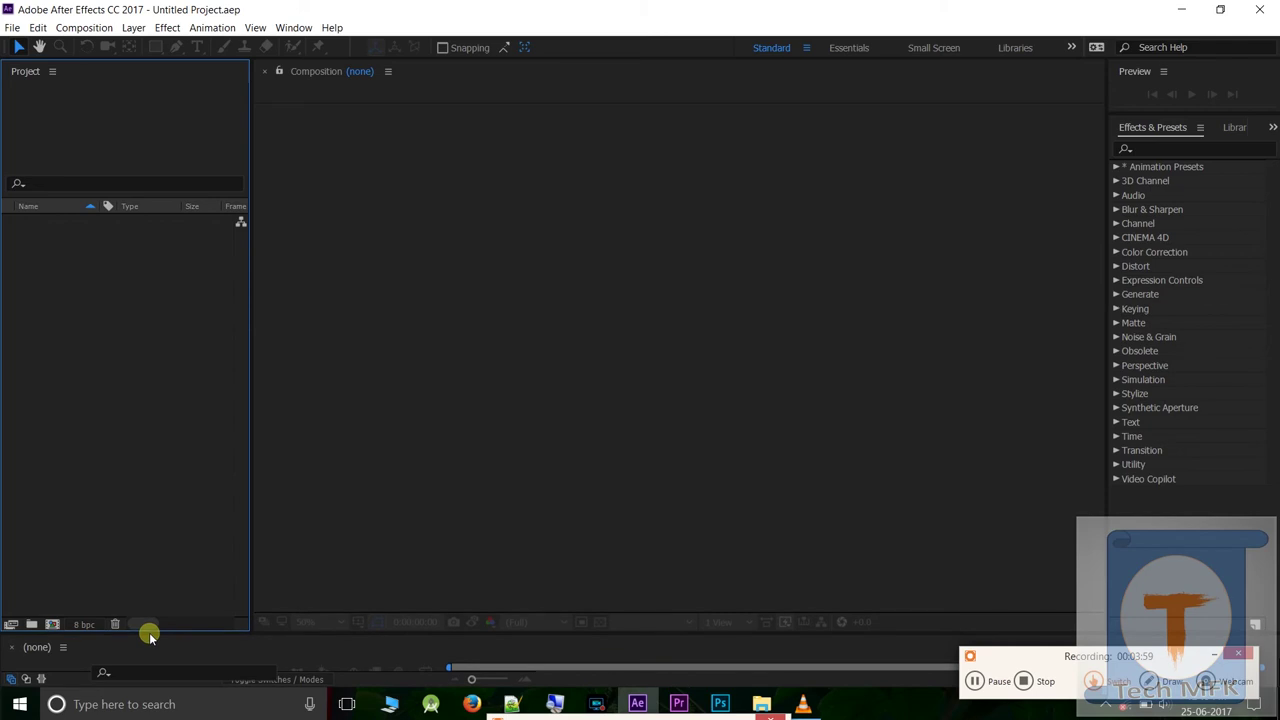
{"action": "left_click_drag", "start_coordinate": [149, 632], "coordinate": [202, 448]}
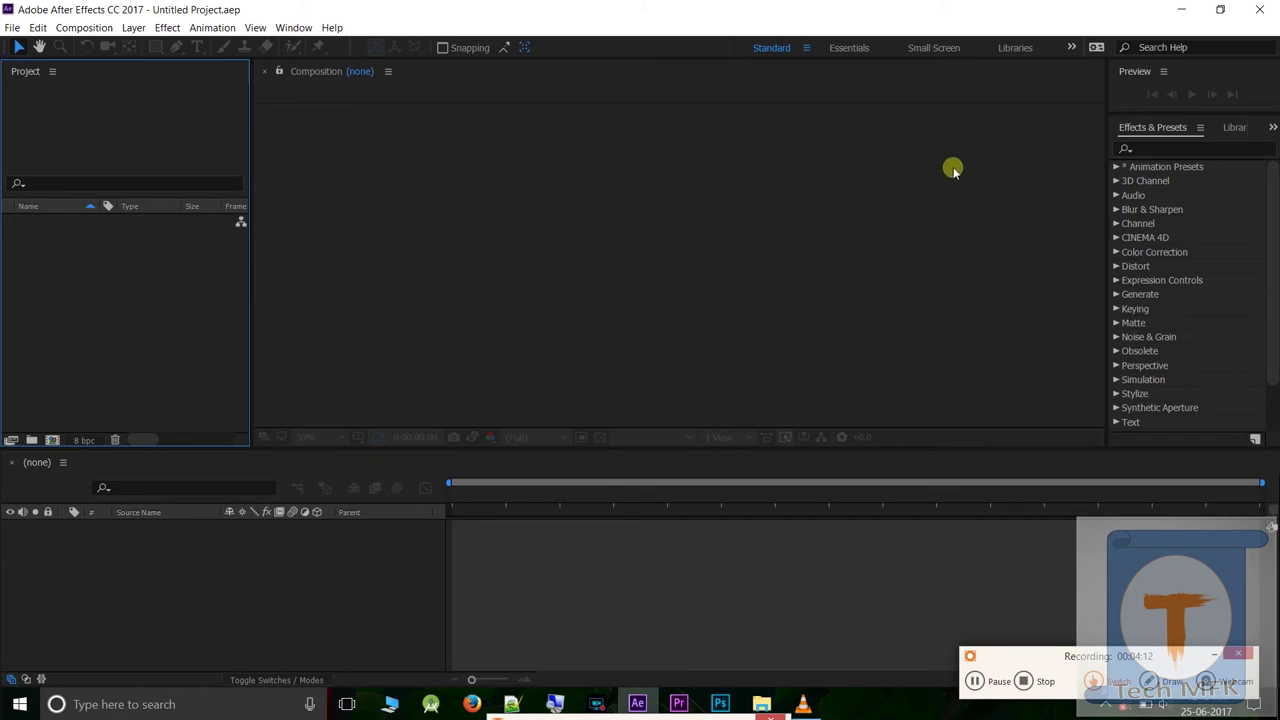
Select the Composition panel and show the Window menu's list of panels
{"action": "left_click", "coordinate": [592, 195]}
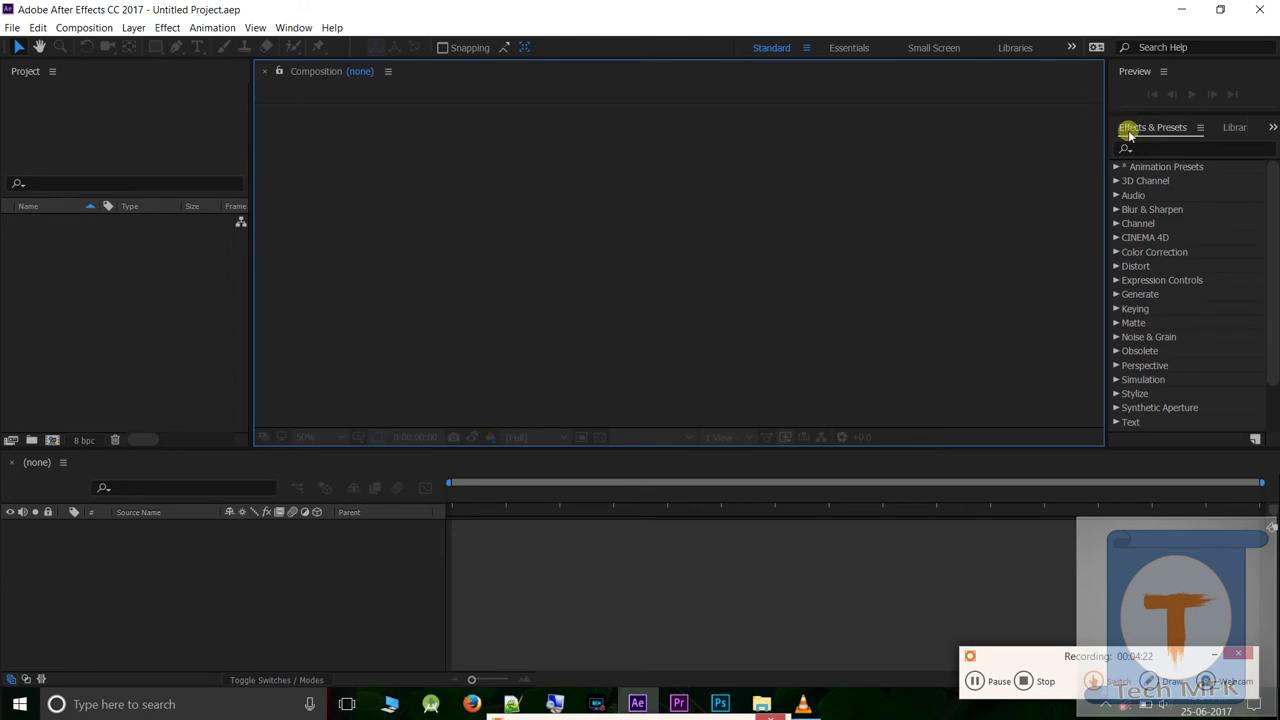
{"action": "left_click", "coordinate": [306, 29]}
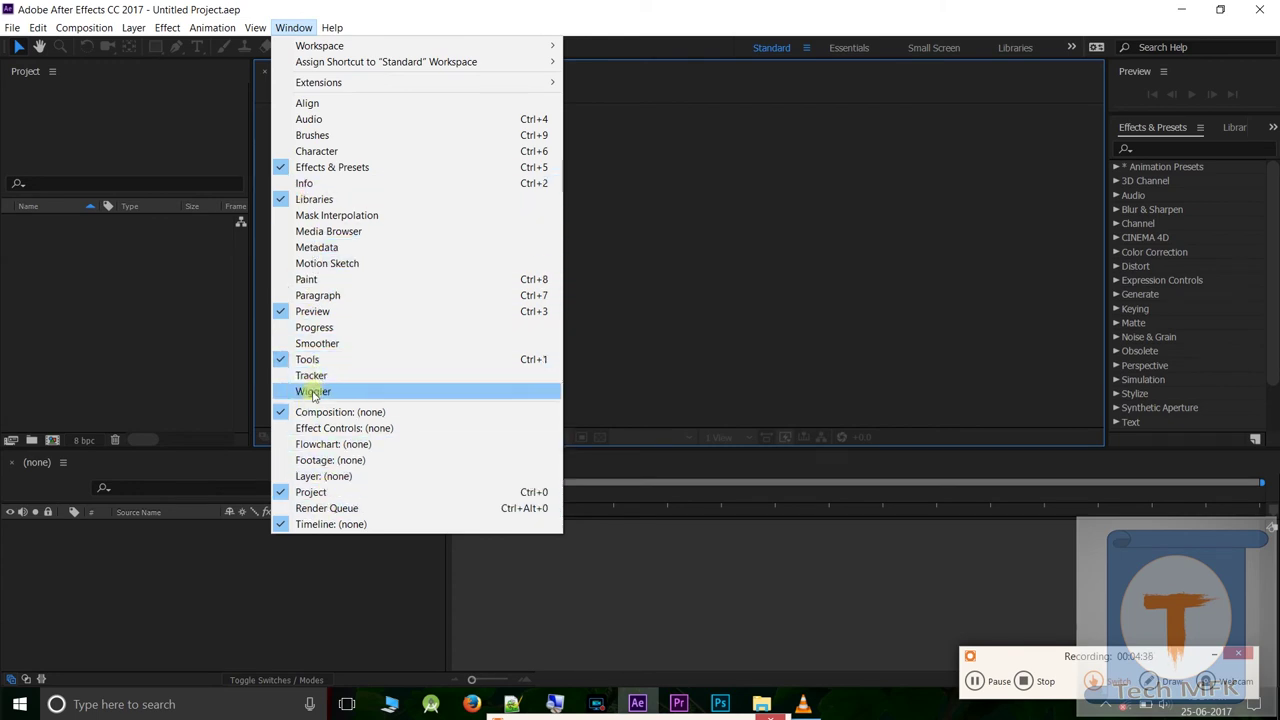
Add the Paragraph and Media Browser panels to the workspace from the Window menu
{"action": "left_click", "coordinate": [301, 297]}
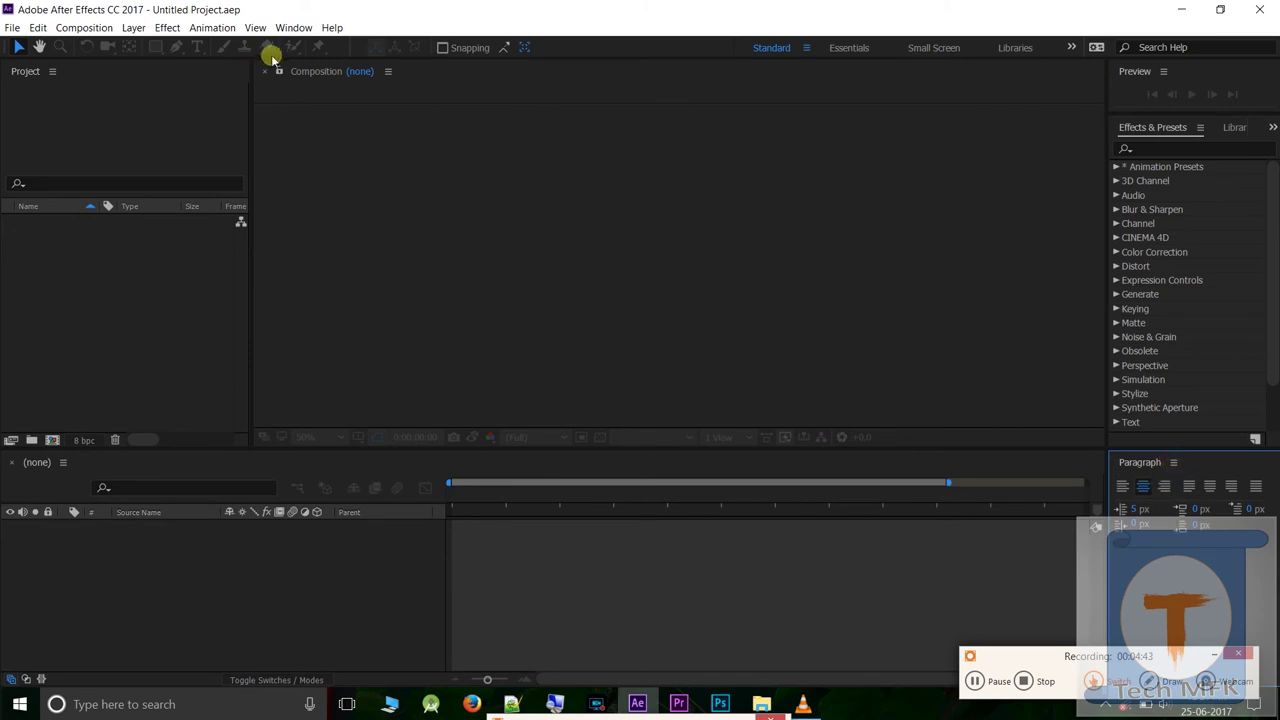
{"action": "left_click", "coordinate": [293, 27]}
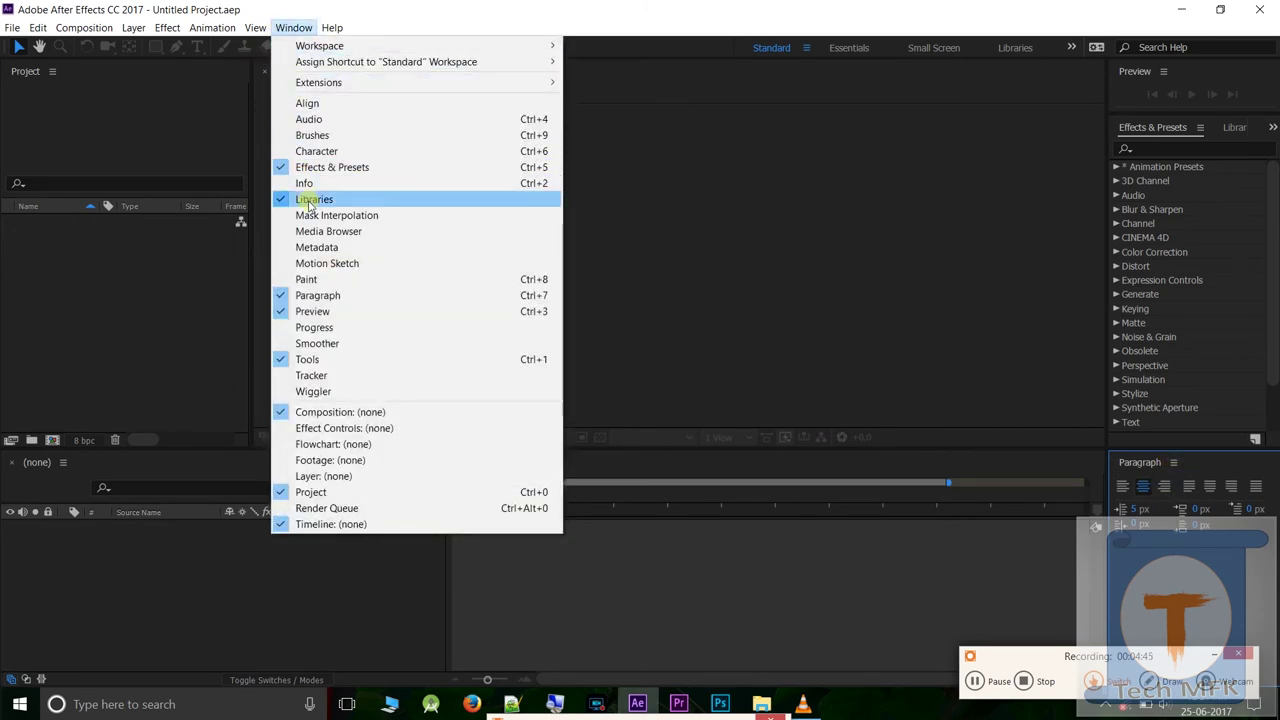
{"action": "left_click", "coordinate": [313, 233]}
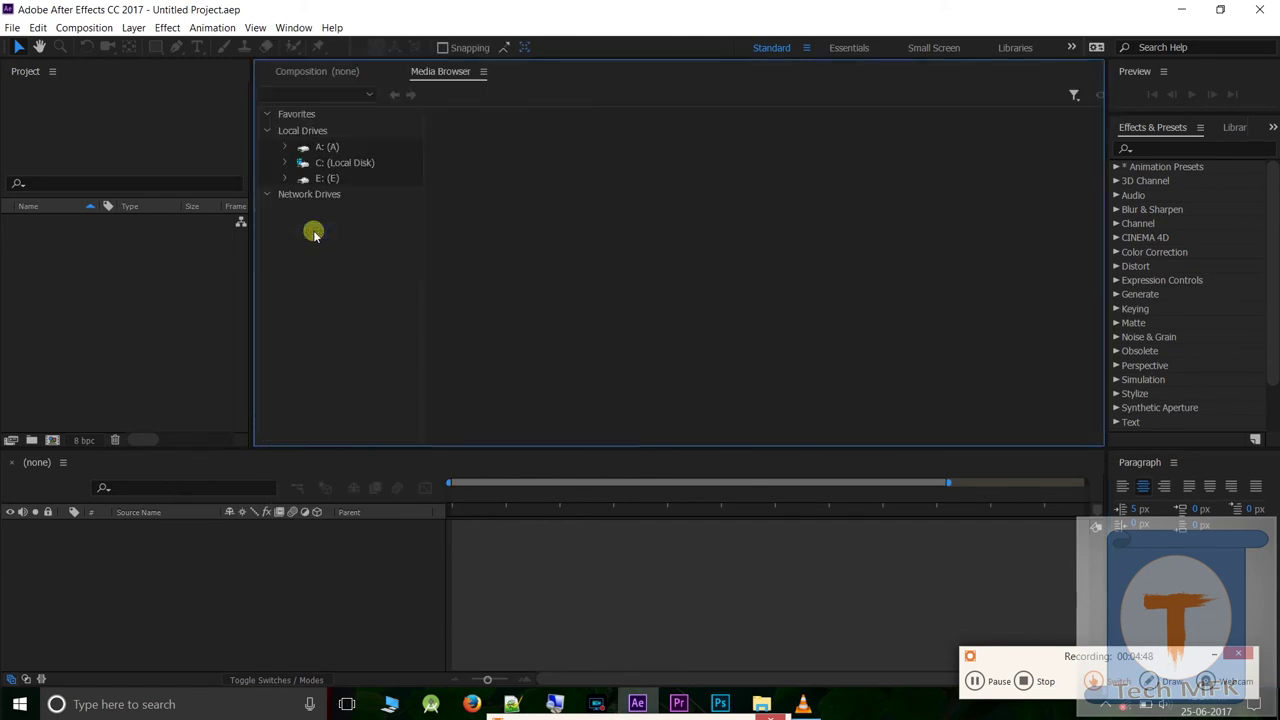
Switch between the Composition and Media Browser tabs, then close the Media Browser panel
{"action": "left_click", "coordinate": [297, 74]}
{"action": "left_click", "coordinate": [436, 74]}
{"action": "left_click", "coordinate": [300, 71]}
{"action": "left_click", "coordinate": [464, 73]}
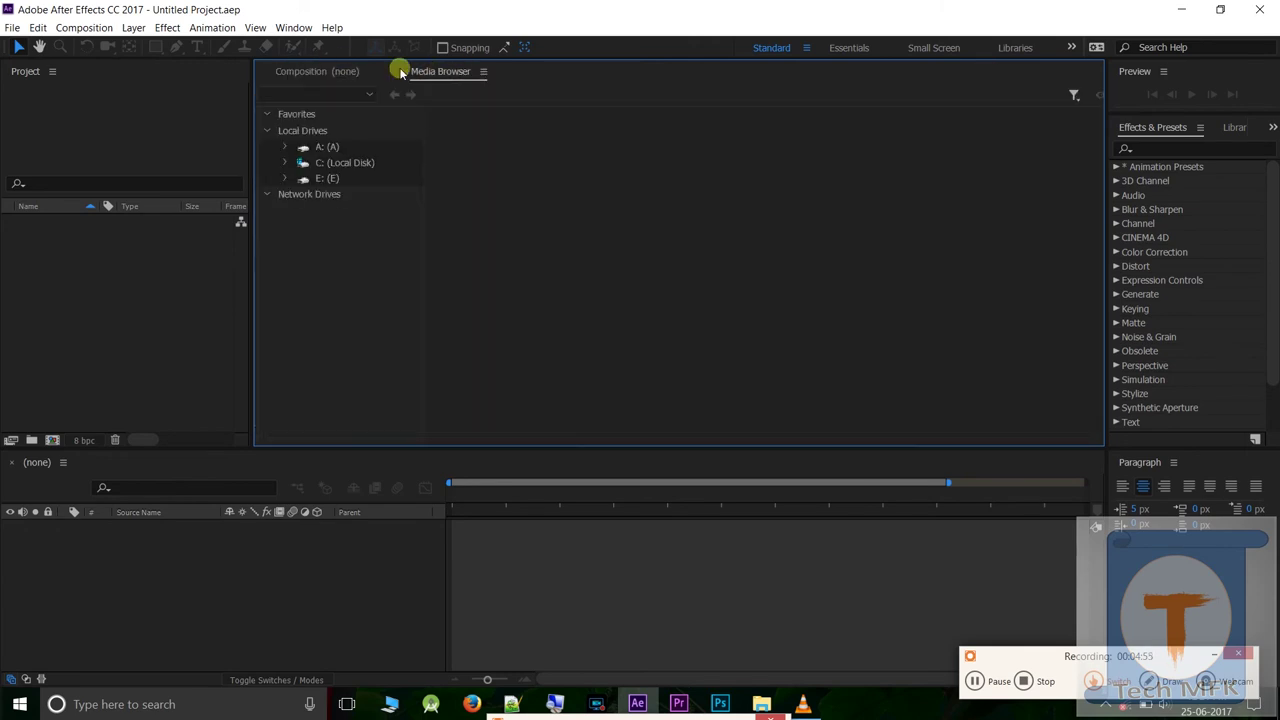
{"action": "left_click", "coordinate": [297, 71]}
{"action": "left_click", "coordinate": [428, 71]}
{"action": "left_click", "coordinate": [335, 72]}
{"action": "left_click", "coordinate": [432, 71]}
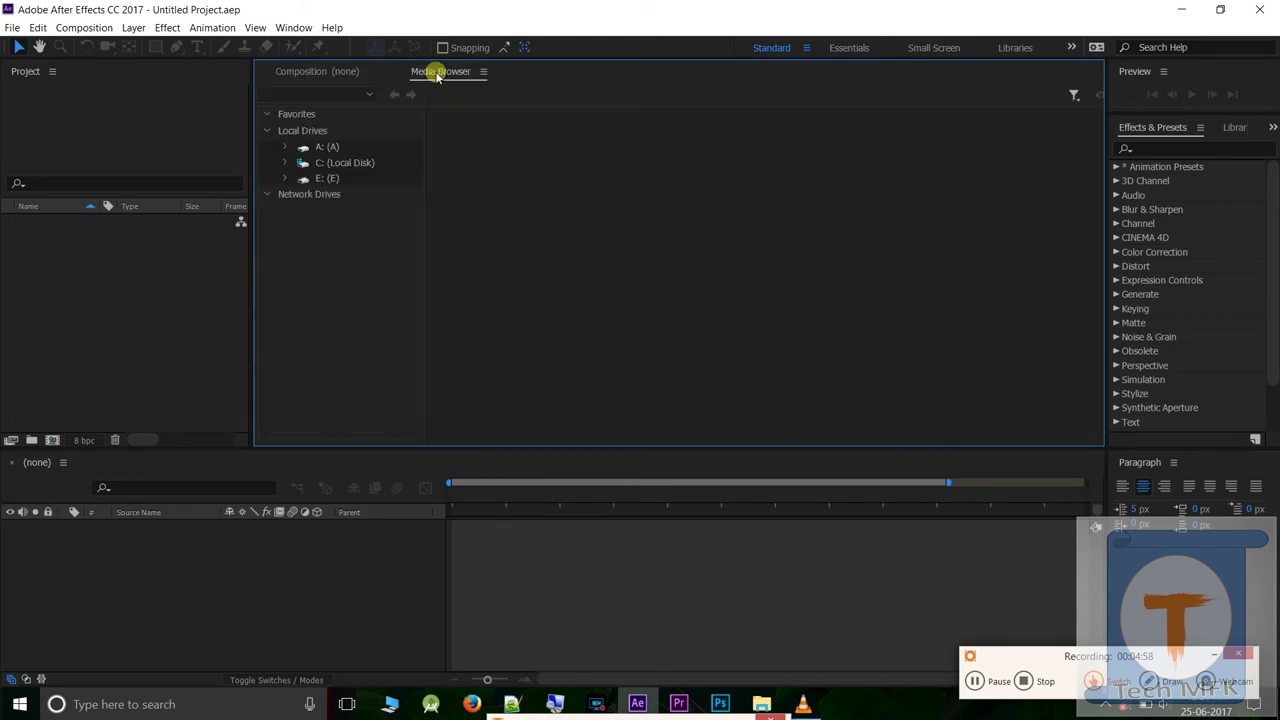
{"action": "left_click", "coordinate": [307, 72]}
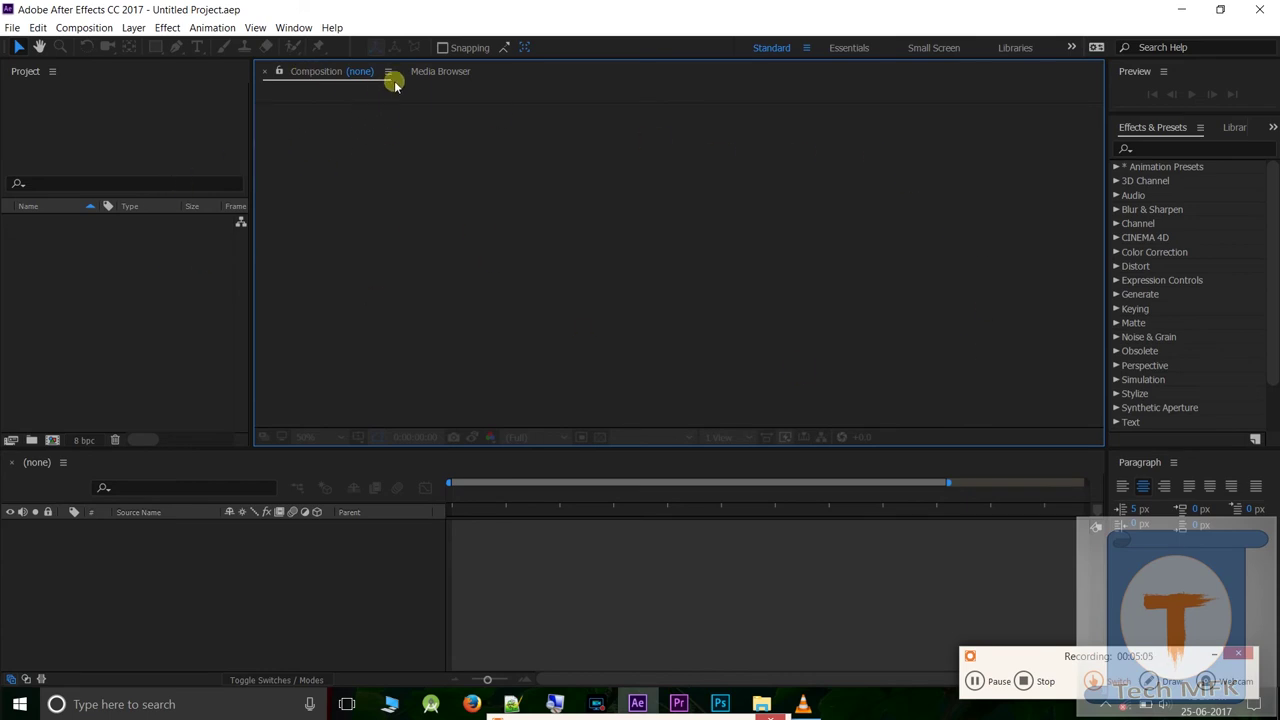
{"action": "left_click", "coordinate": [440, 72]}
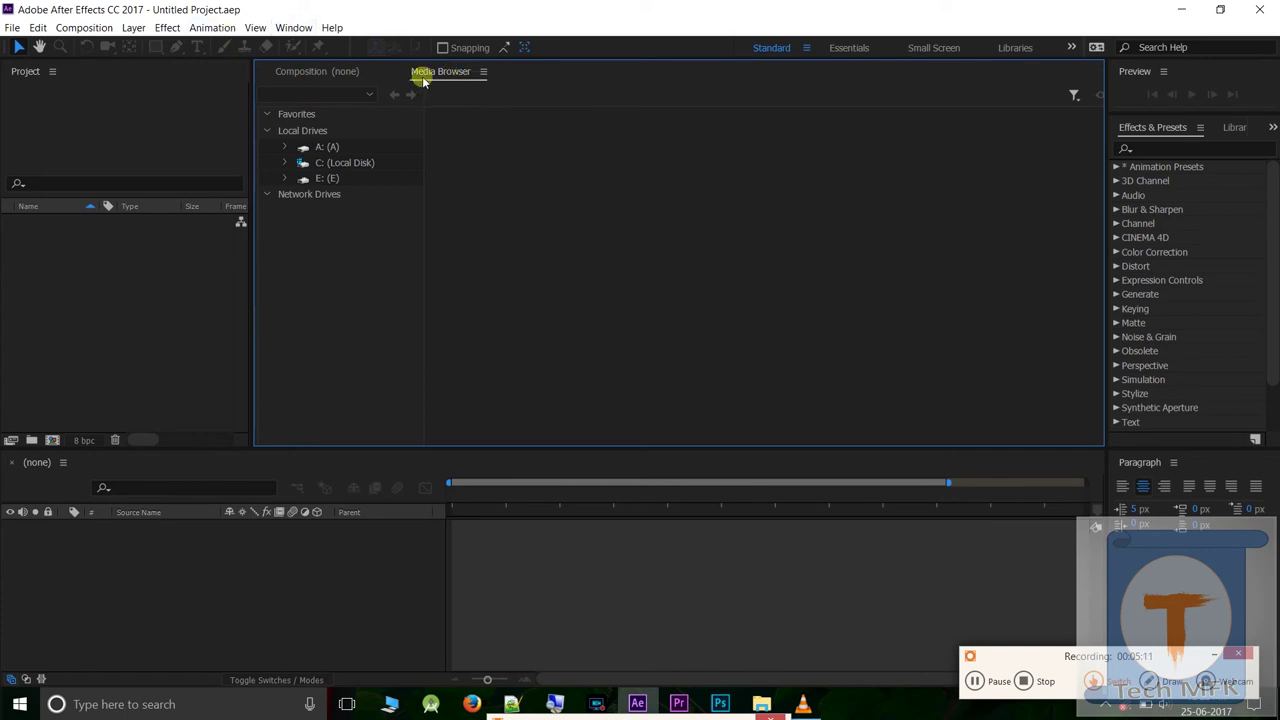
{"action": "left_click", "coordinate": [293, 27]}
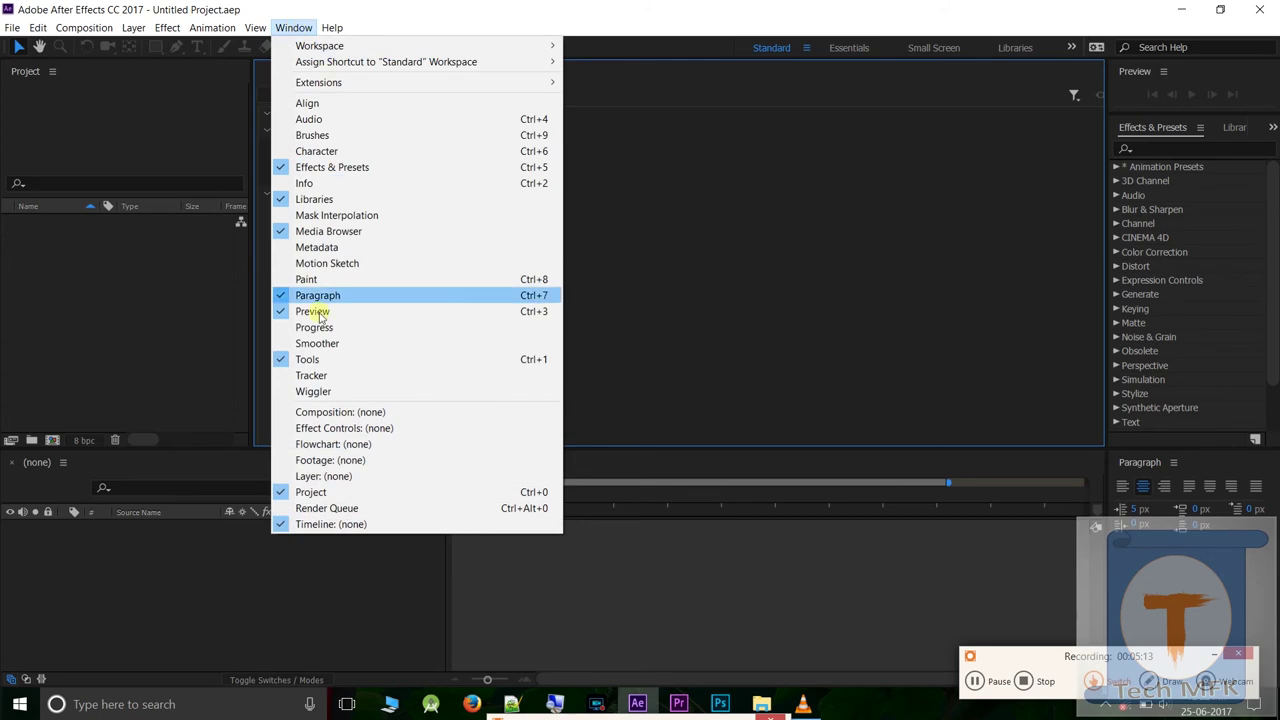
{"action": "left_click", "coordinate": [283, 232]}
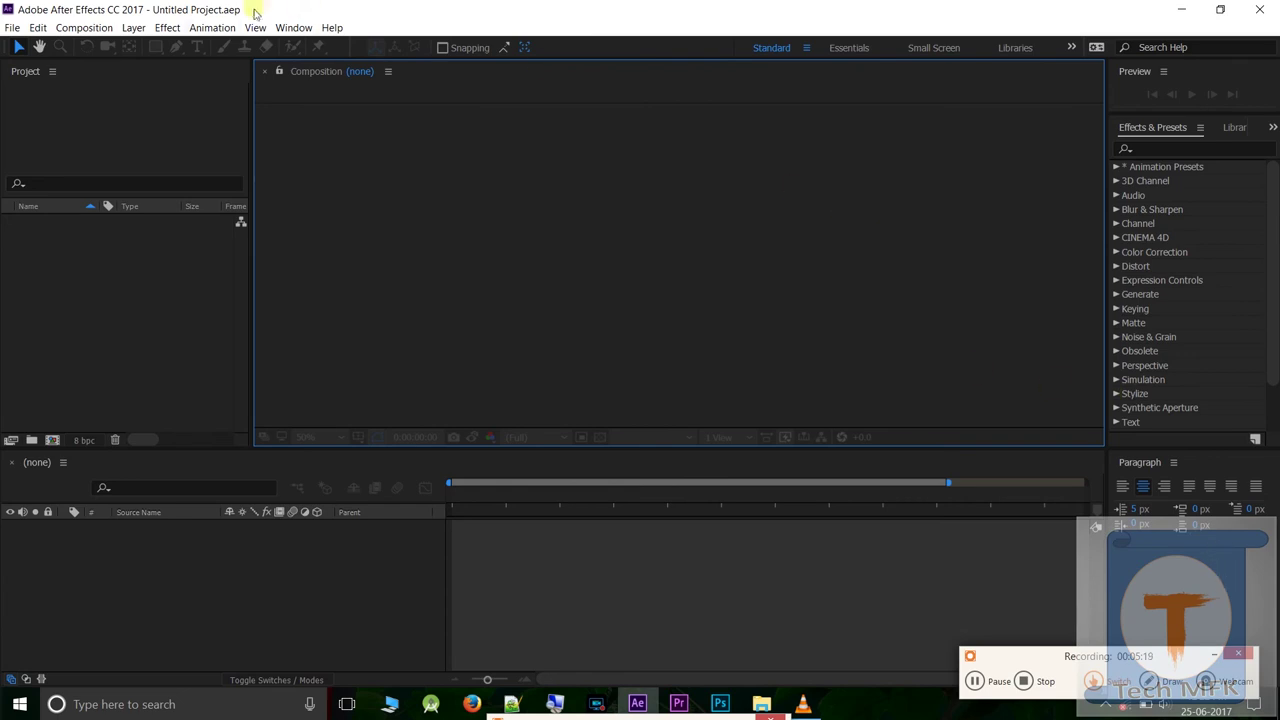
Close the Paragraph panel via the Window menu
{"action": "left_click", "coordinate": [288, 27]}
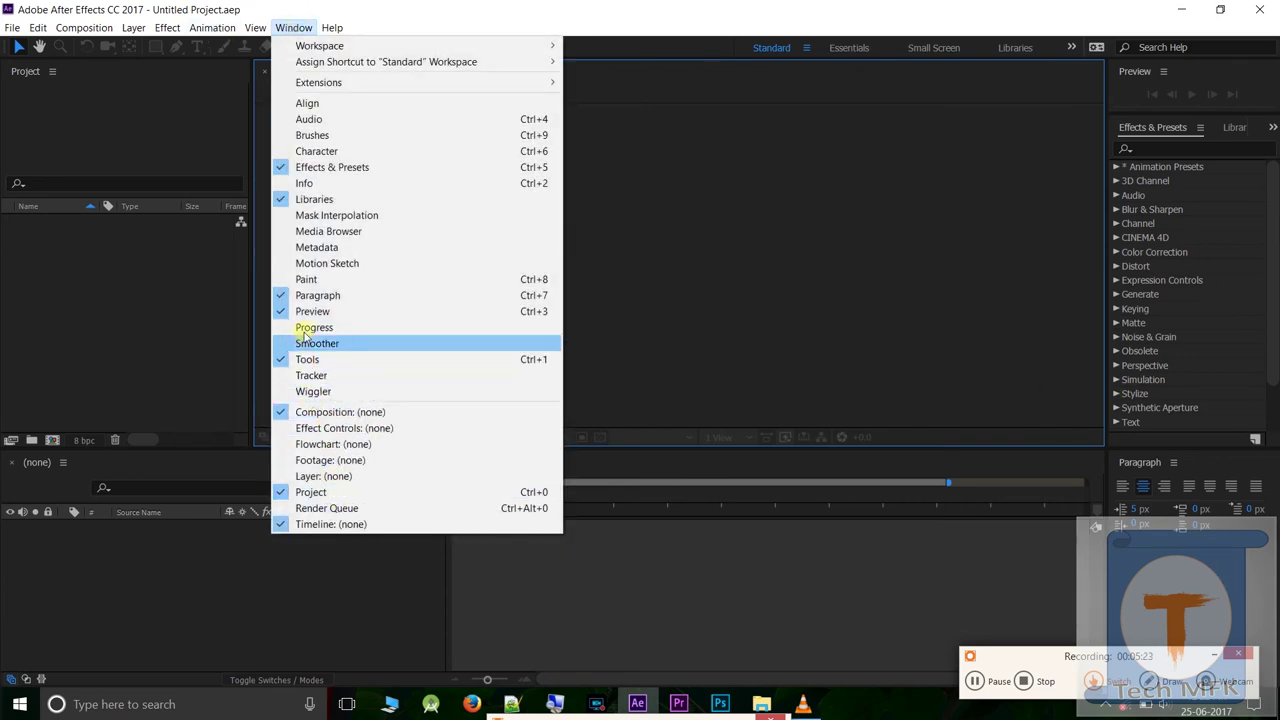
{"action": "left_click", "coordinate": [306, 294]}
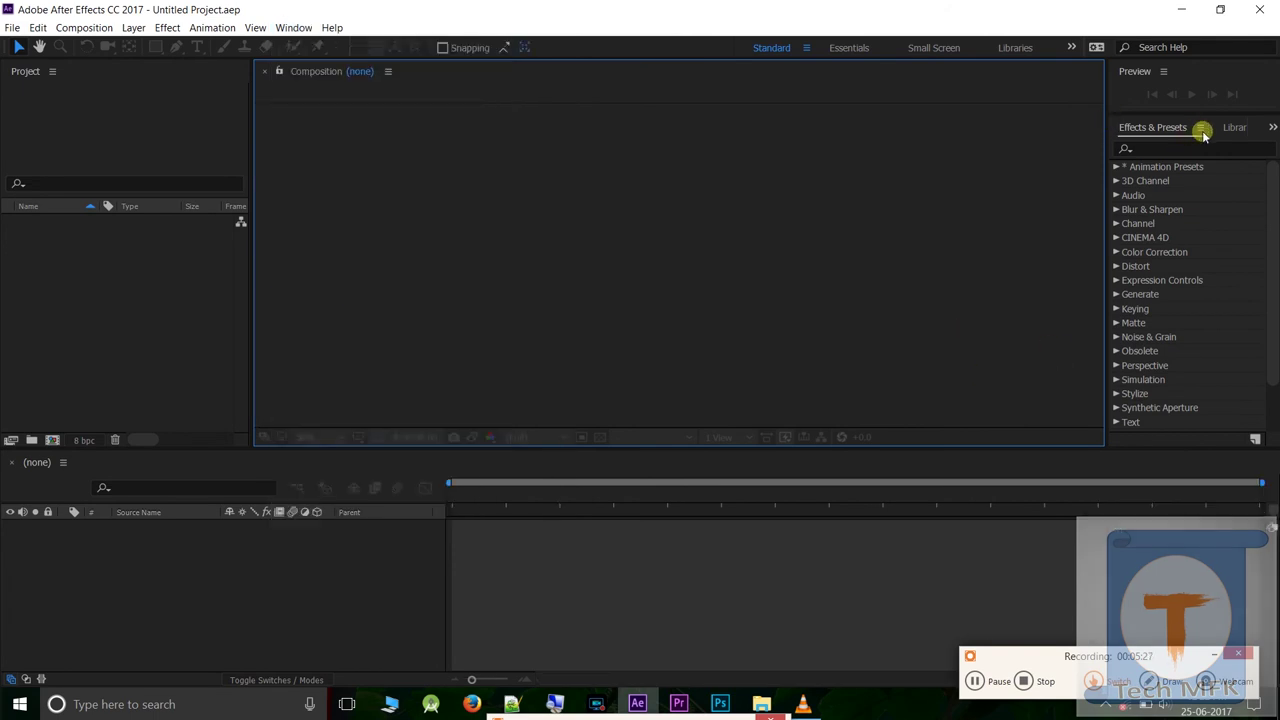
{"action": "left_click", "coordinate": [1201, 130]}
{"action": "left_click", "coordinate": [813, 166]}
Open the Motion Sketch panel, then close it with its panel menu's Close Panel
{"action": "left_click", "coordinate": [293, 30]}
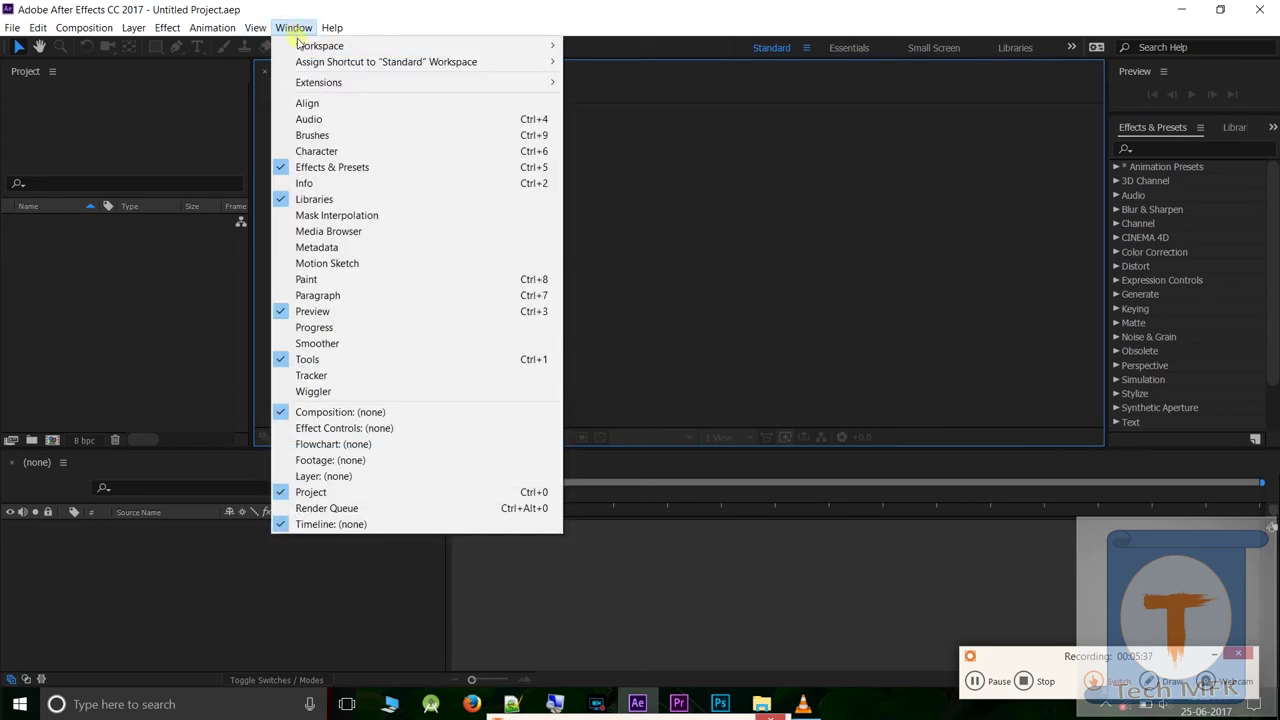
{"action": "left_click", "coordinate": [333, 264]}
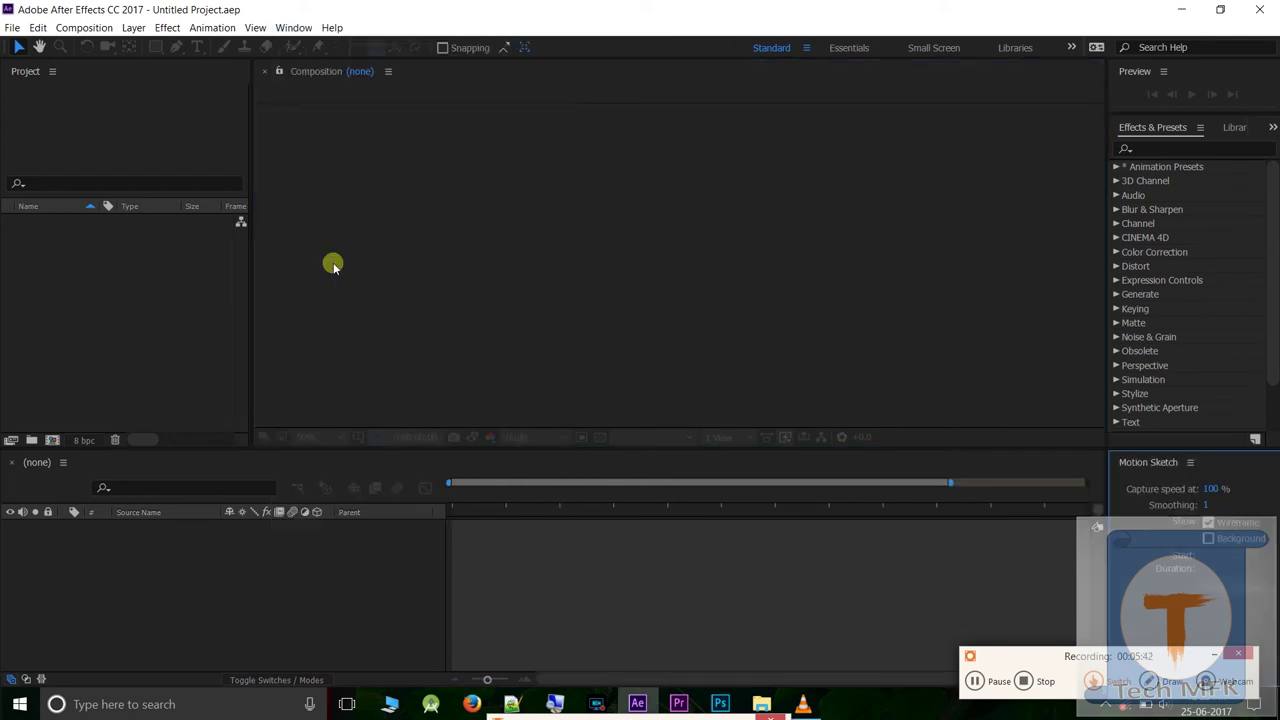
{"action": "left_click", "coordinate": [1192, 462]}
{"action": "left_click", "coordinate": [1123, 459]}
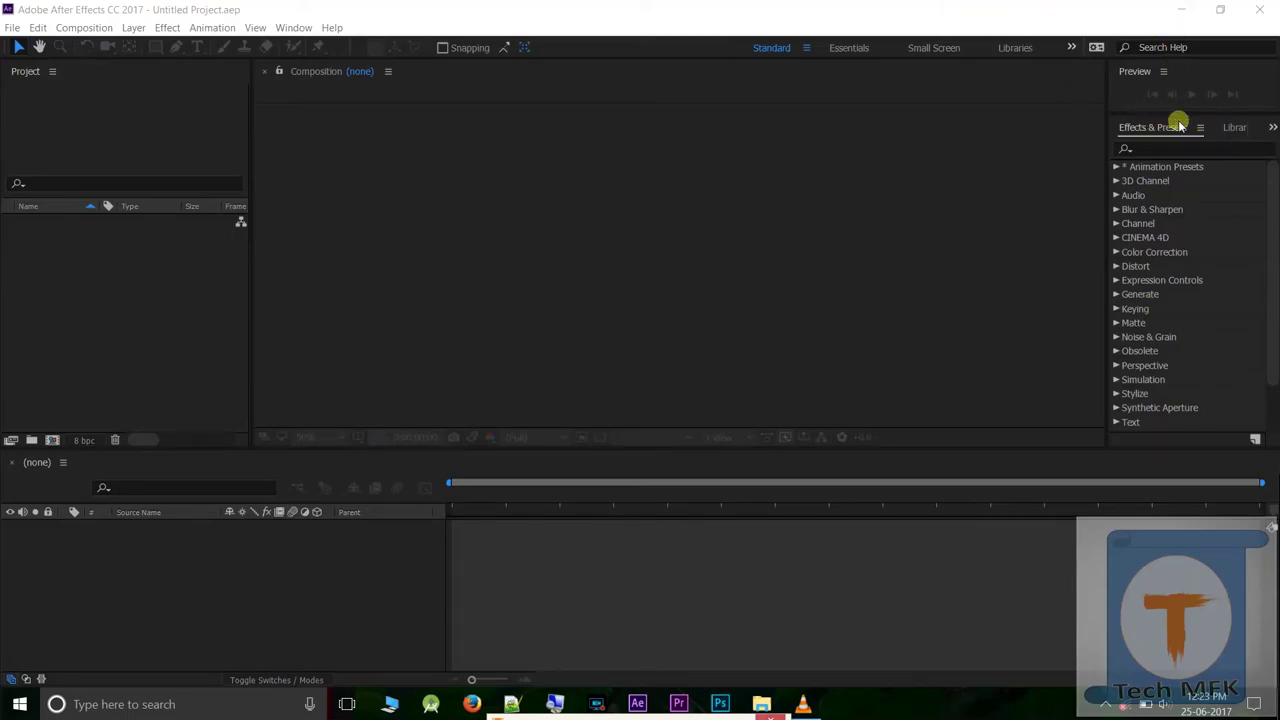
Move the Effects & Presets tab after Libraries and switch between them, ending on Libraries
{"action": "left_click", "coordinate": [1113, 126]}
{"action": "left_click_drag", "start_coordinate": [1110, 125], "coordinate": [1174, 125]}
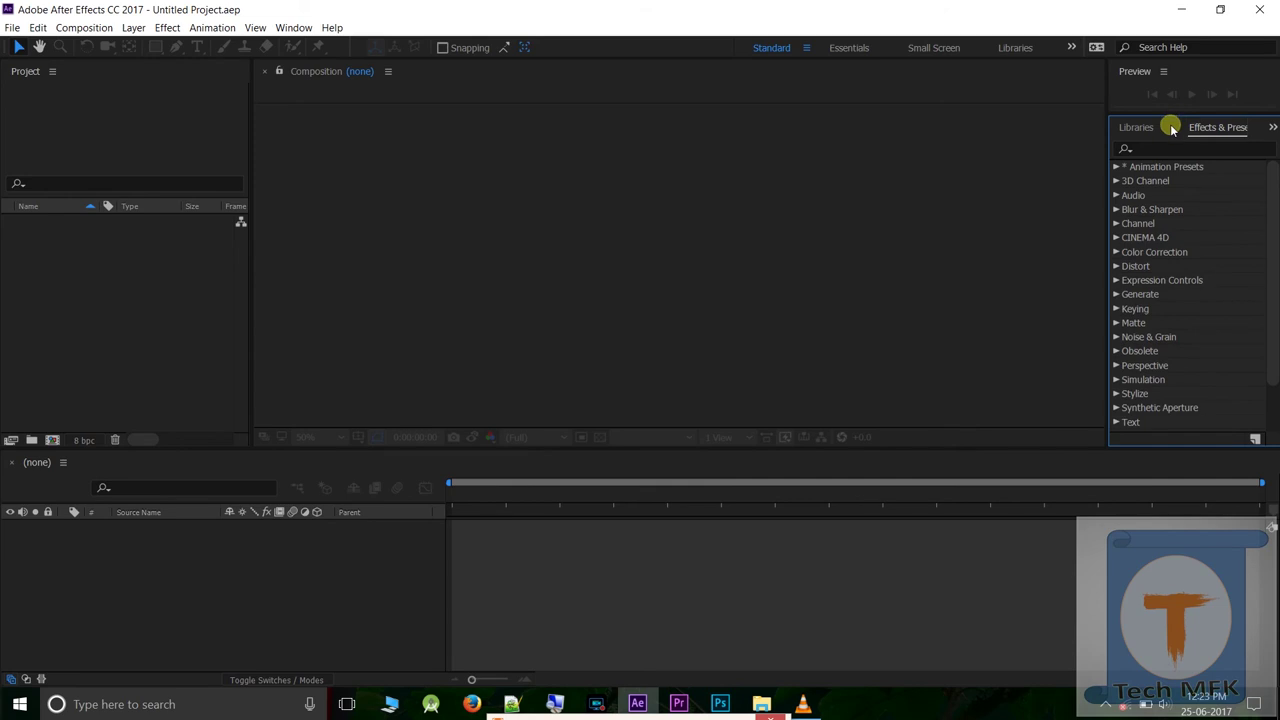
{"action": "left_click", "coordinate": [1168, 127]}
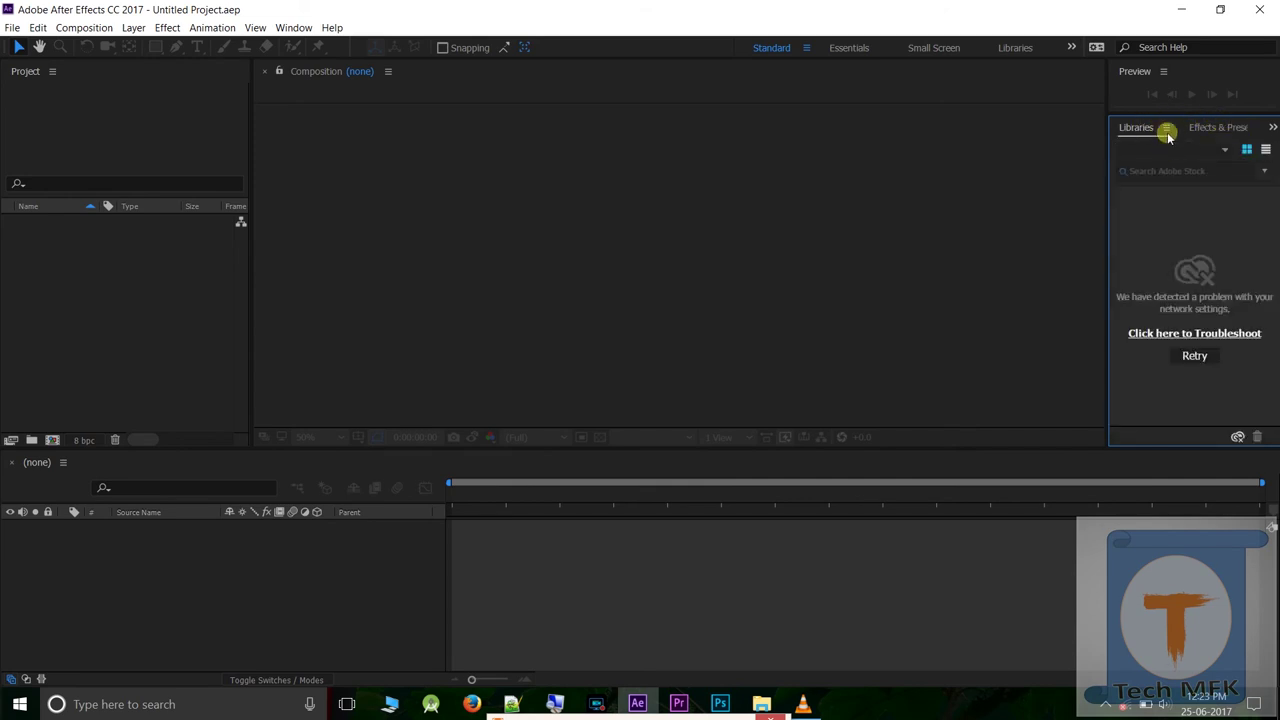
{"action": "left_click", "coordinate": [1200, 129]}
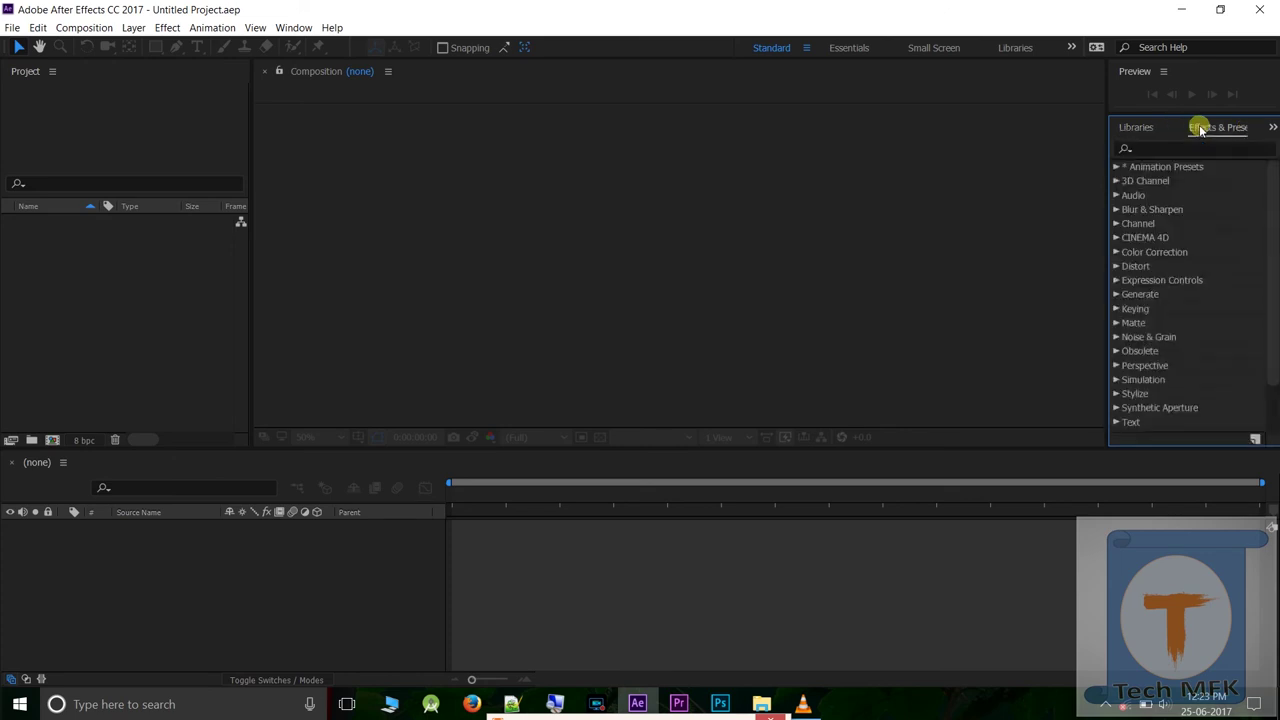
{"action": "left_click", "coordinate": [1155, 125]}
{"action": "left_click", "coordinate": [1201, 129]}
{"action": "left_click", "coordinate": [1152, 130]}
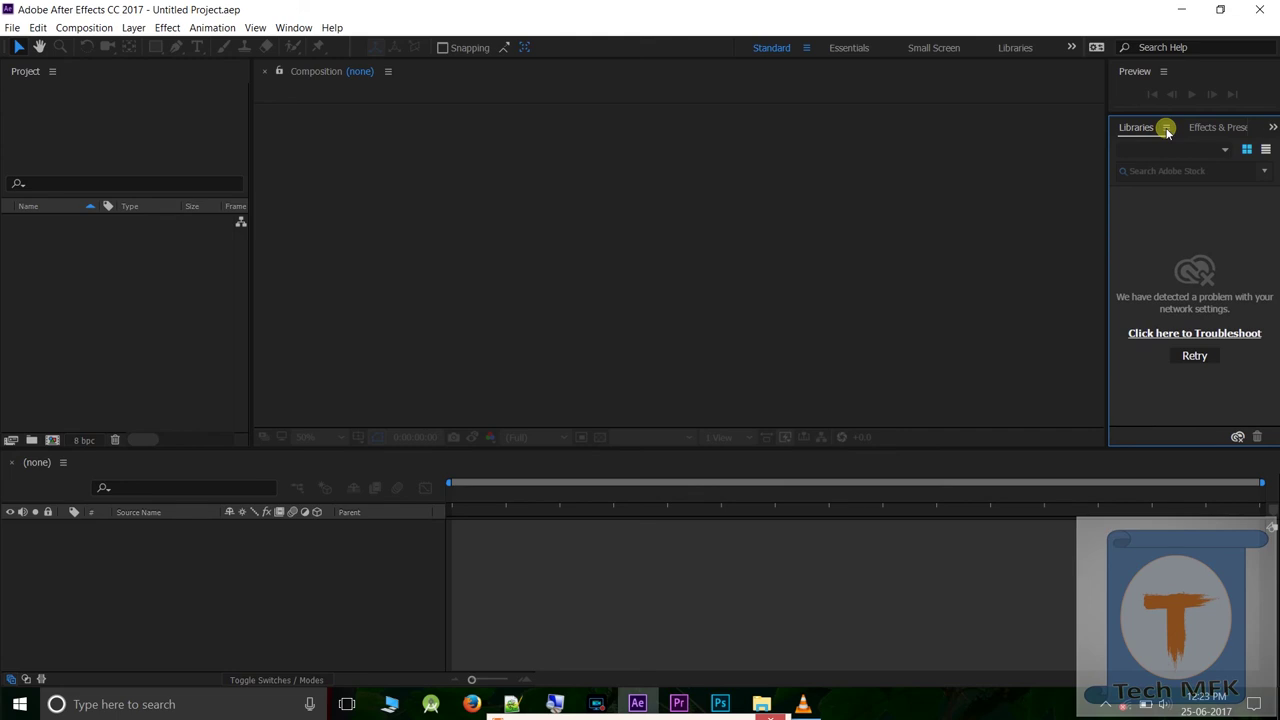
{"action": "left_click", "coordinate": [1192, 127]}
{"action": "left_click", "coordinate": [1145, 130]}
{"action": "left_click", "coordinate": [1218, 128]}
{"action": "left_click", "coordinate": [1128, 127]}
Dock the Libraries panel beside the Composition viewer, then back into the right-hand group
{"action": "left_click_drag", "start_coordinate": [1147, 137], "coordinate": [1062, 265]}
{"action": "left_click_drag", "start_coordinate": [1087, 284], "coordinate": [1087, 284]}
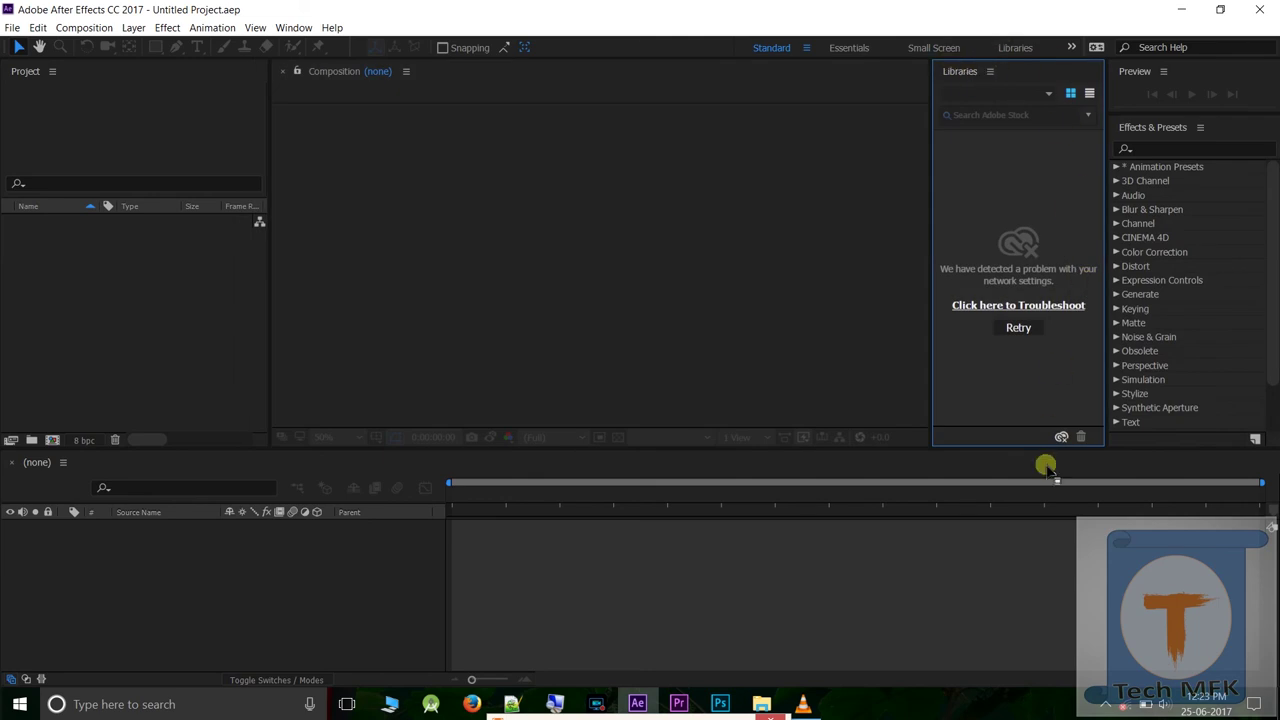
{"action": "left_click_drag", "start_coordinate": [1057, 63], "coordinate": [277, 140]}
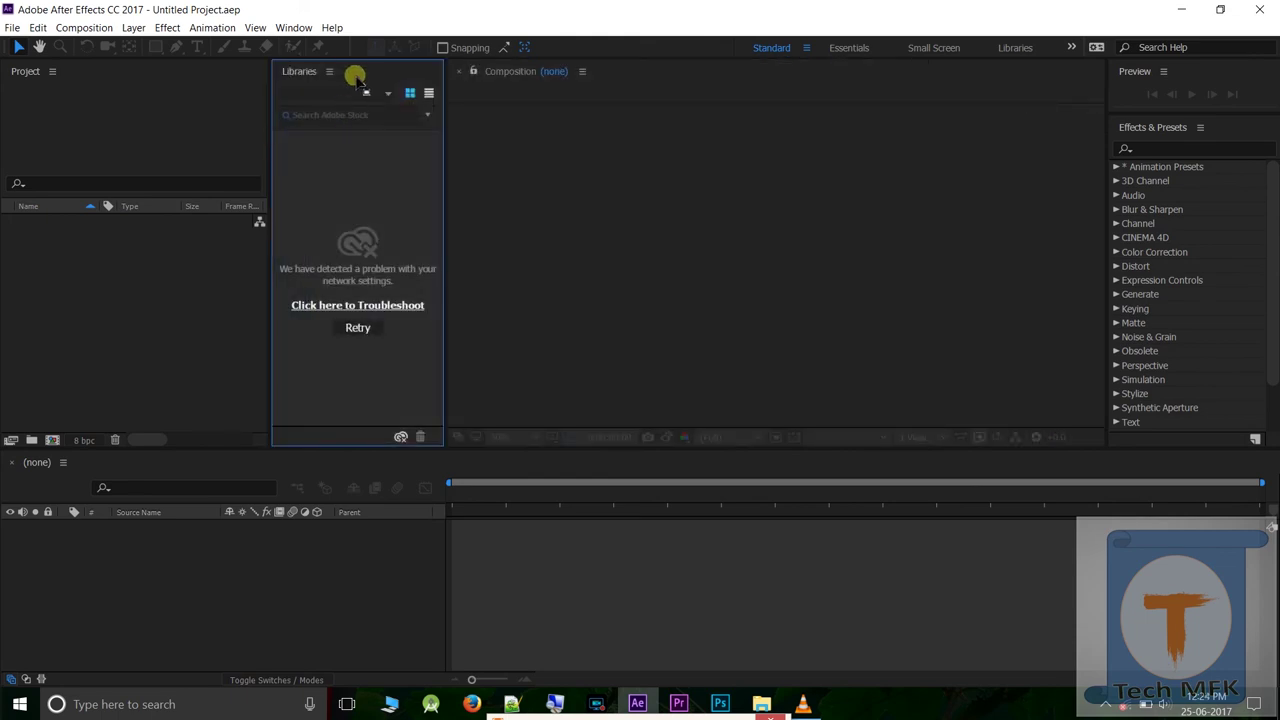
{"action": "left_click_drag", "start_coordinate": [343, 75], "coordinate": [1140, 129]}
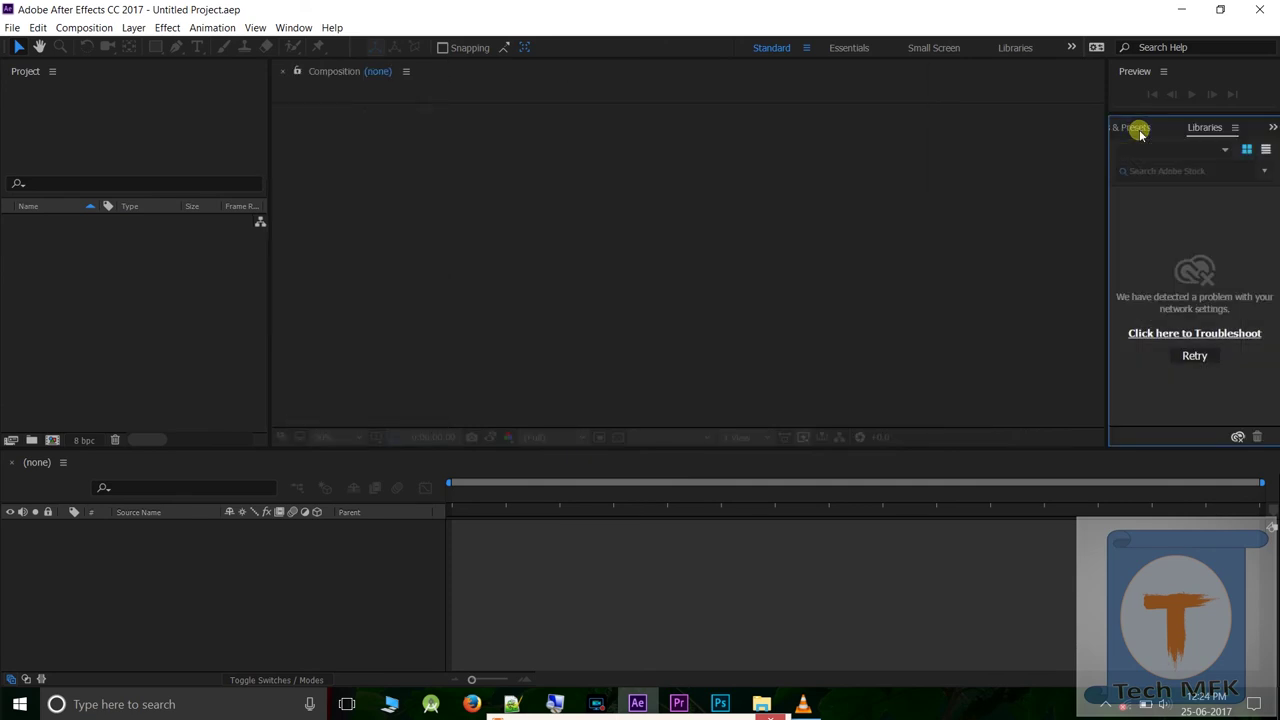
Switch between the Libraries and Effects & Presets tabs, ending on the effect list
{"action": "left_click", "coordinate": [1140, 128]}
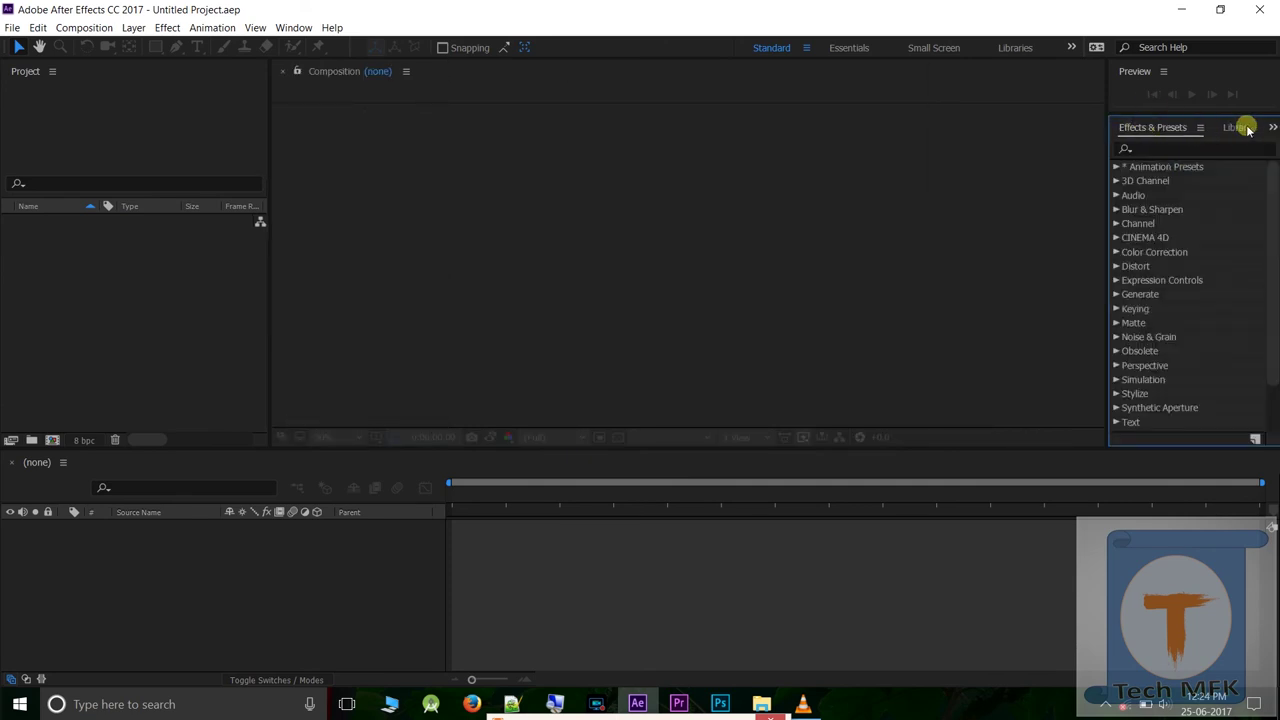
{"action": "left_click", "coordinate": [1240, 127]}
{"action": "left_click", "coordinate": [1152, 127]}
{"action": "left_click", "coordinate": [1234, 127]}
{"action": "left_click", "coordinate": [1160, 127]}
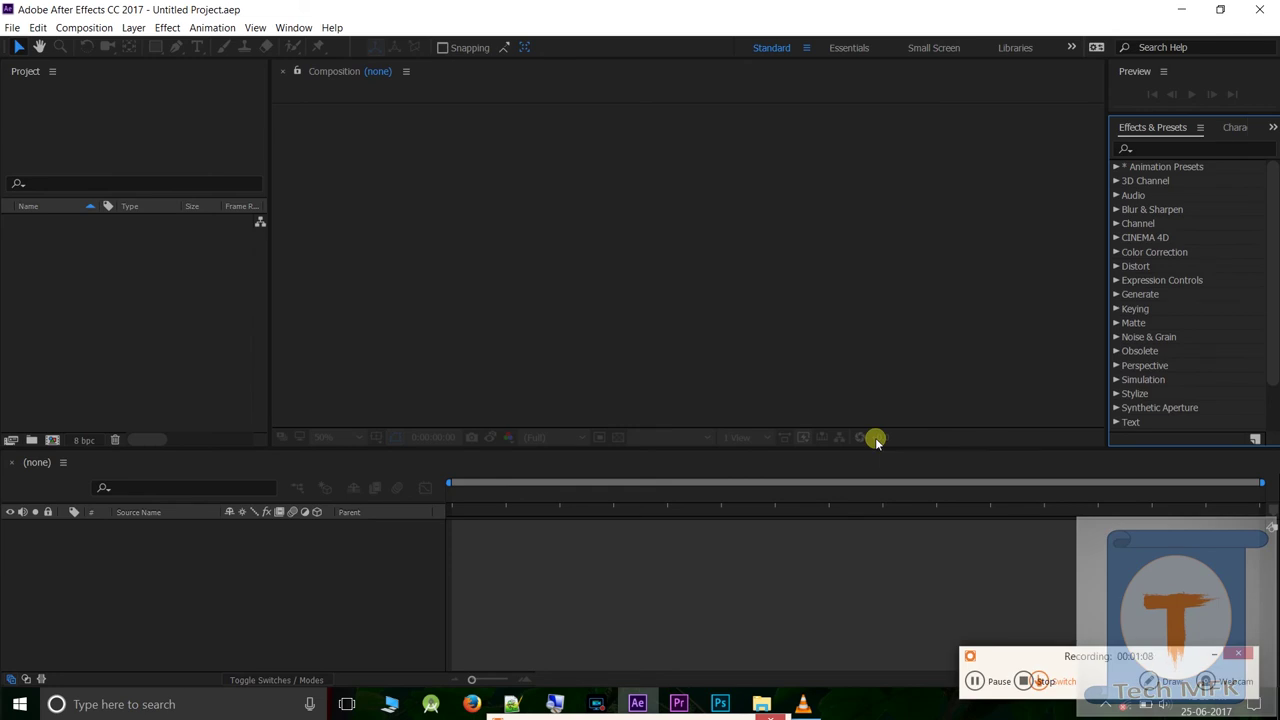
{"action": "left_click", "coordinate": [293, 48]}
{"action": "left_click", "coordinate": [292, 30]}
{"action": "left_click", "coordinate": [737, 207]}
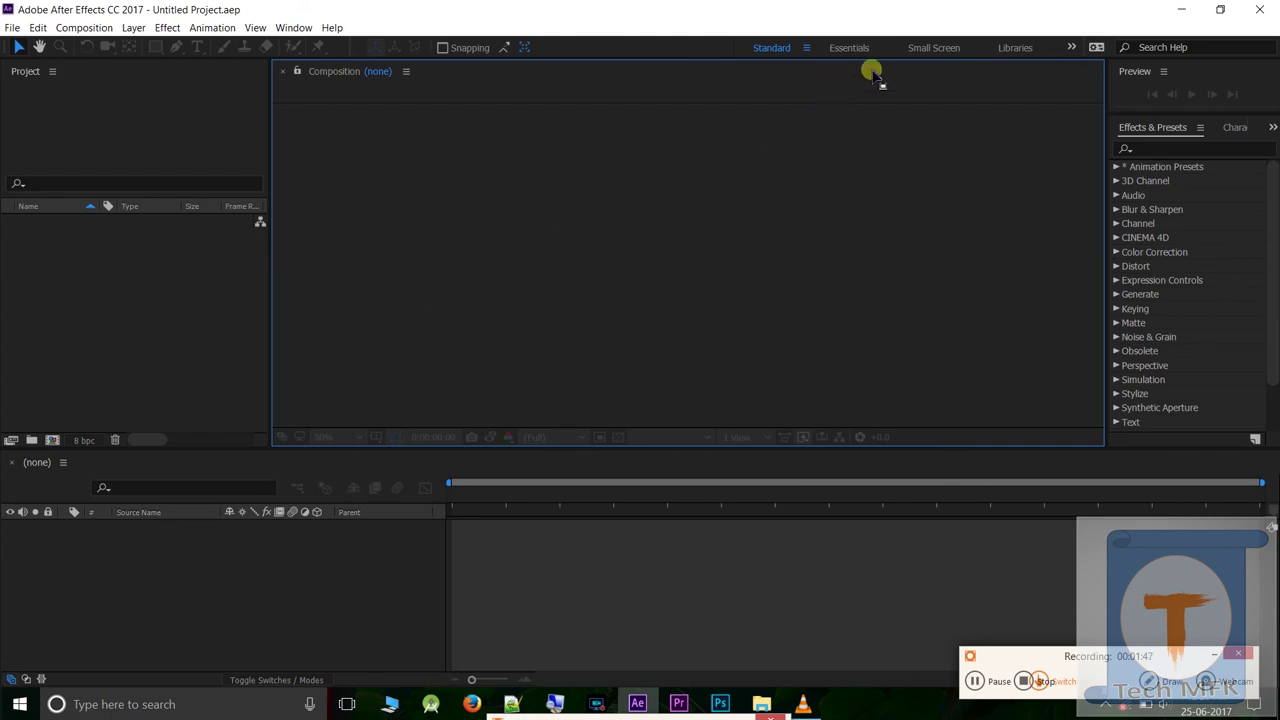
{"action": "left_click", "coordinate": [806, 48]}
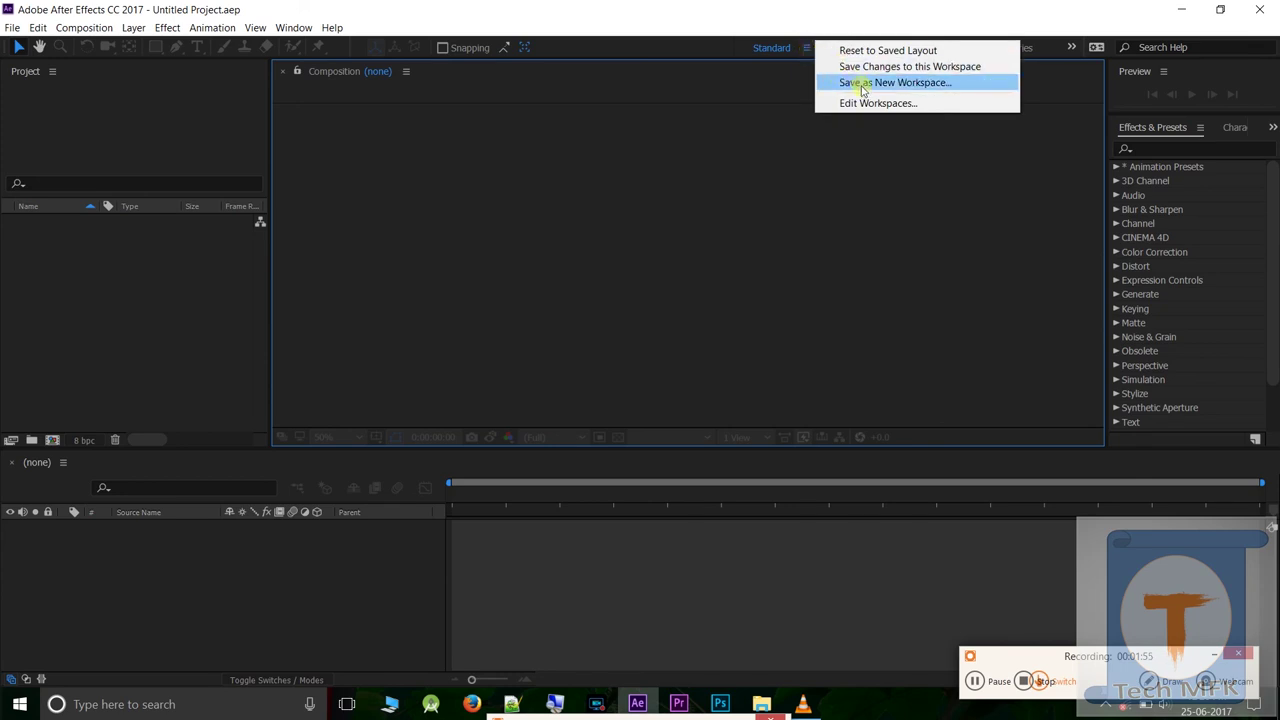
{"action": "left_click", "coordinate": [775, 100]}
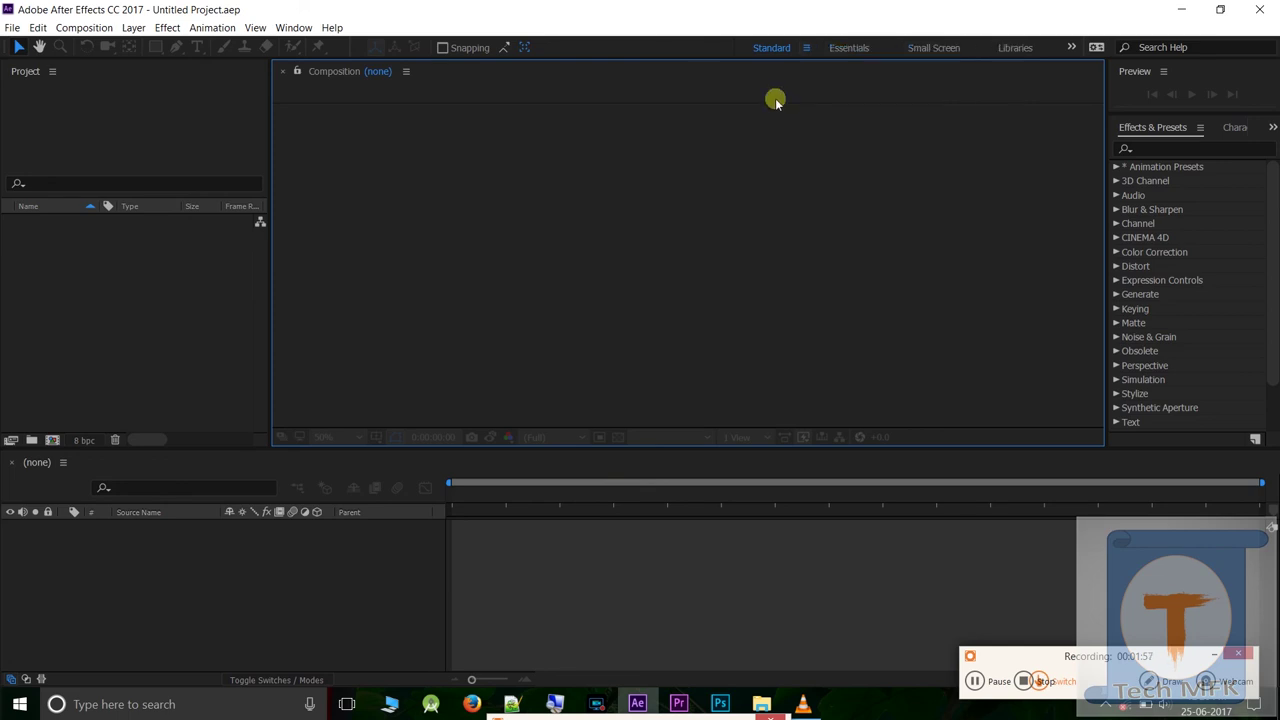
{"action": "left_click", "coordinate": [807, 48]}
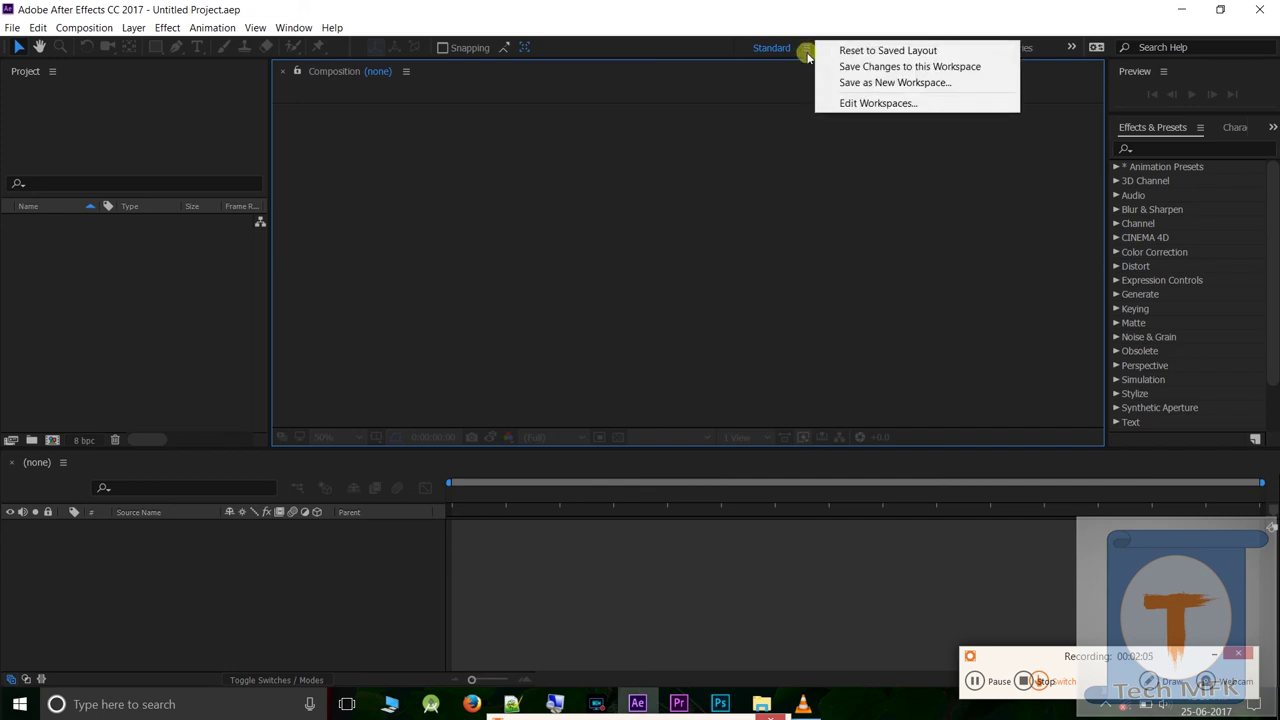
{"action": "left_click", "coordinate": [870, 85]}
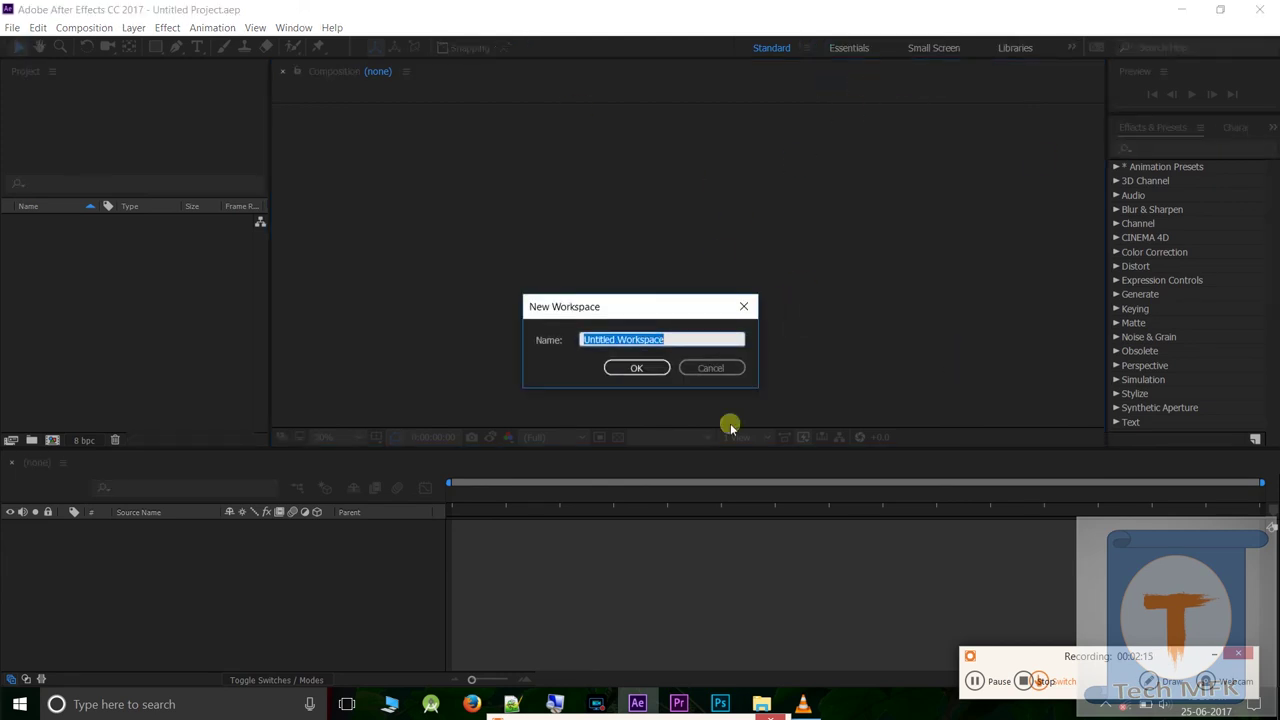
{"action": "type", "text": "asas"}
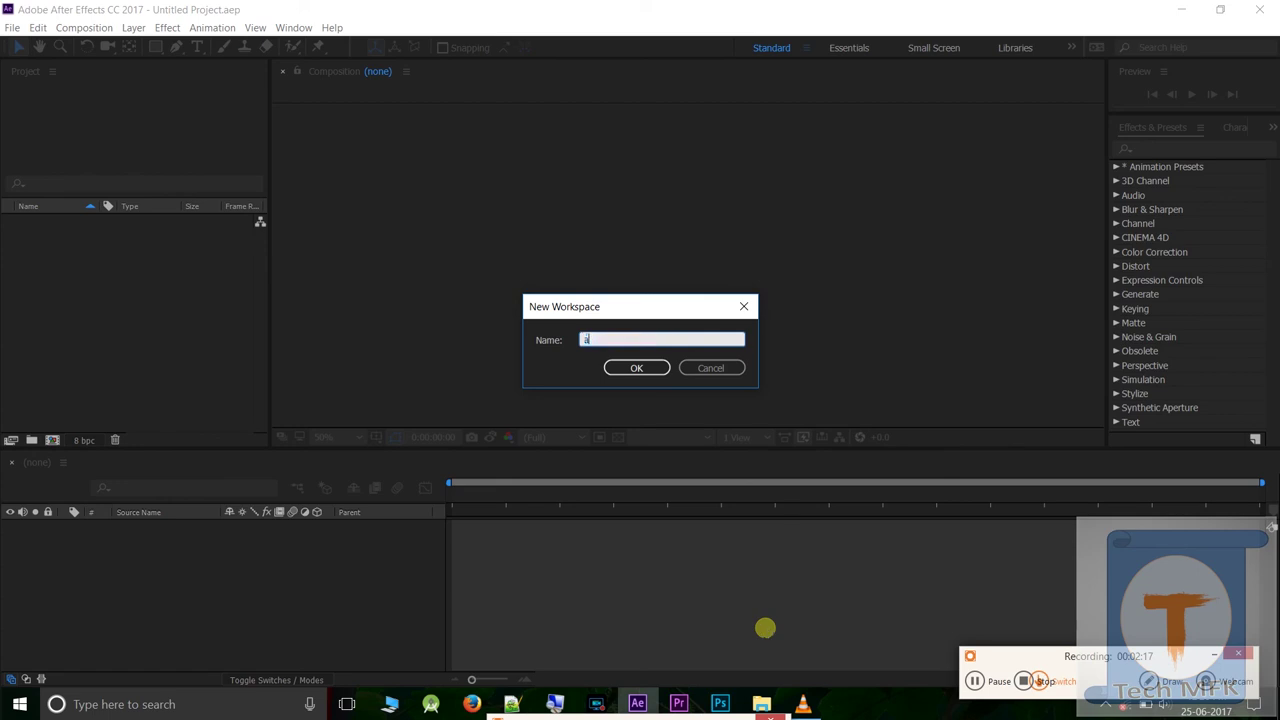
{"action": "left_click", "coordinate": [746, 304]}
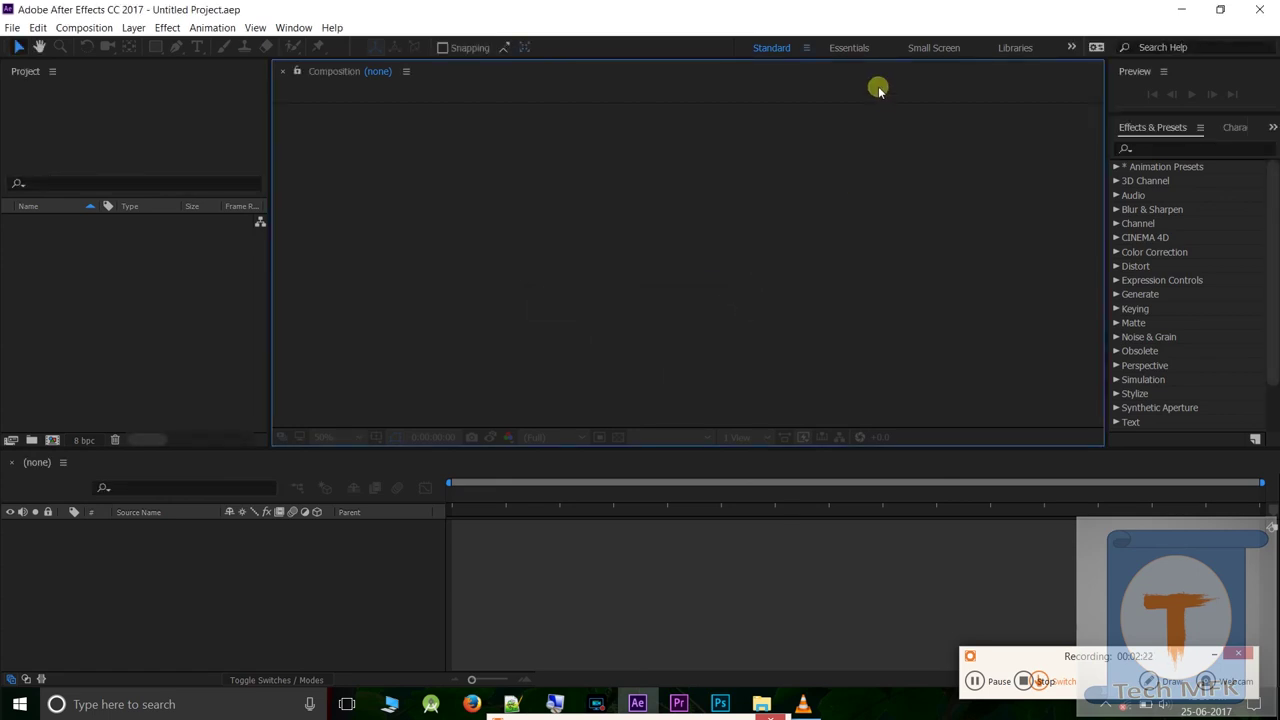
From the Standard workspace menu, save the layout as new workspace 'my works space'
{"action": "left_click", "coordinate": [805, 47]}
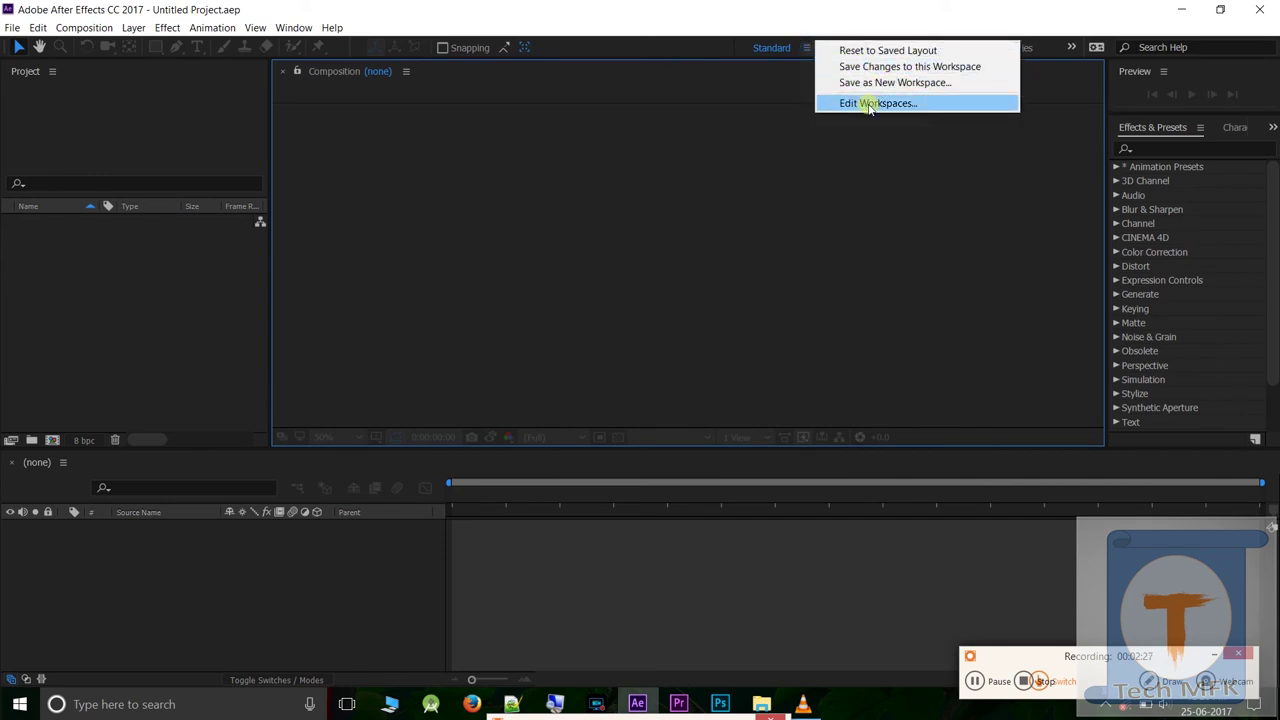
{"action": "left_click", "coordinate": [831, 163]}
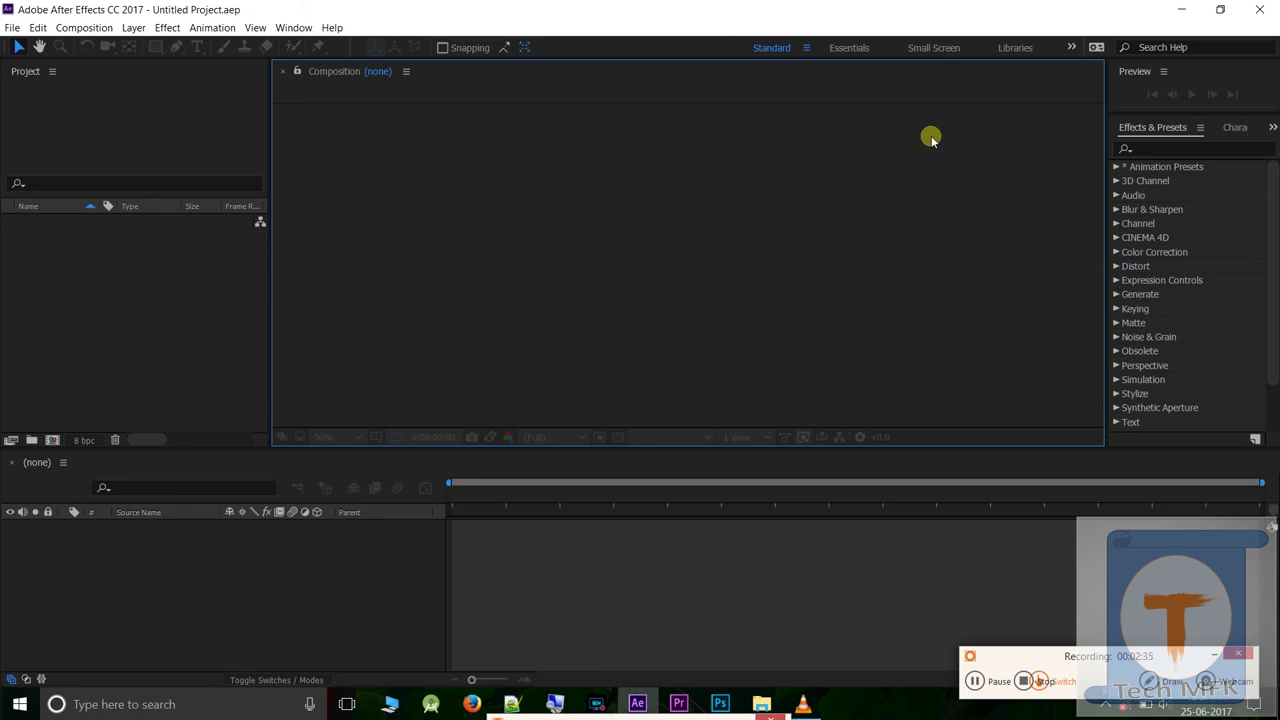
{"action": "left_click", "coordinate": [803, 49]}
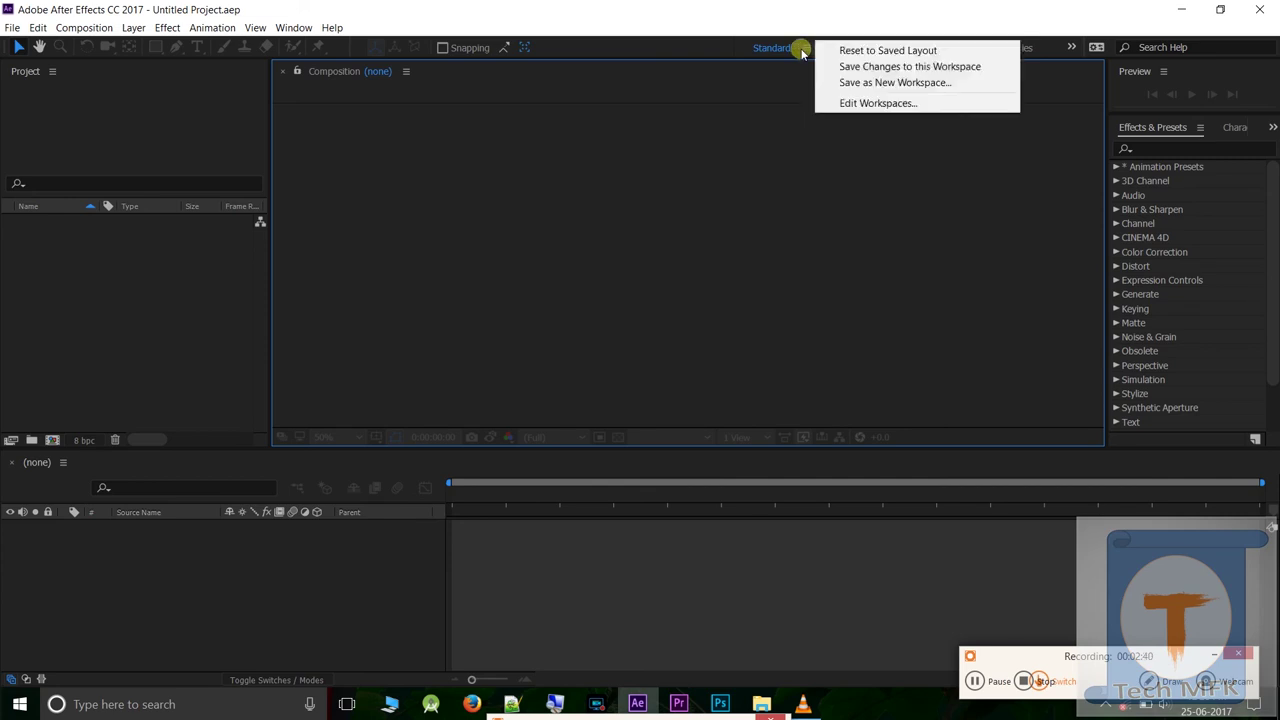
{"action": "left_click", "coordinate": [852, 83]}
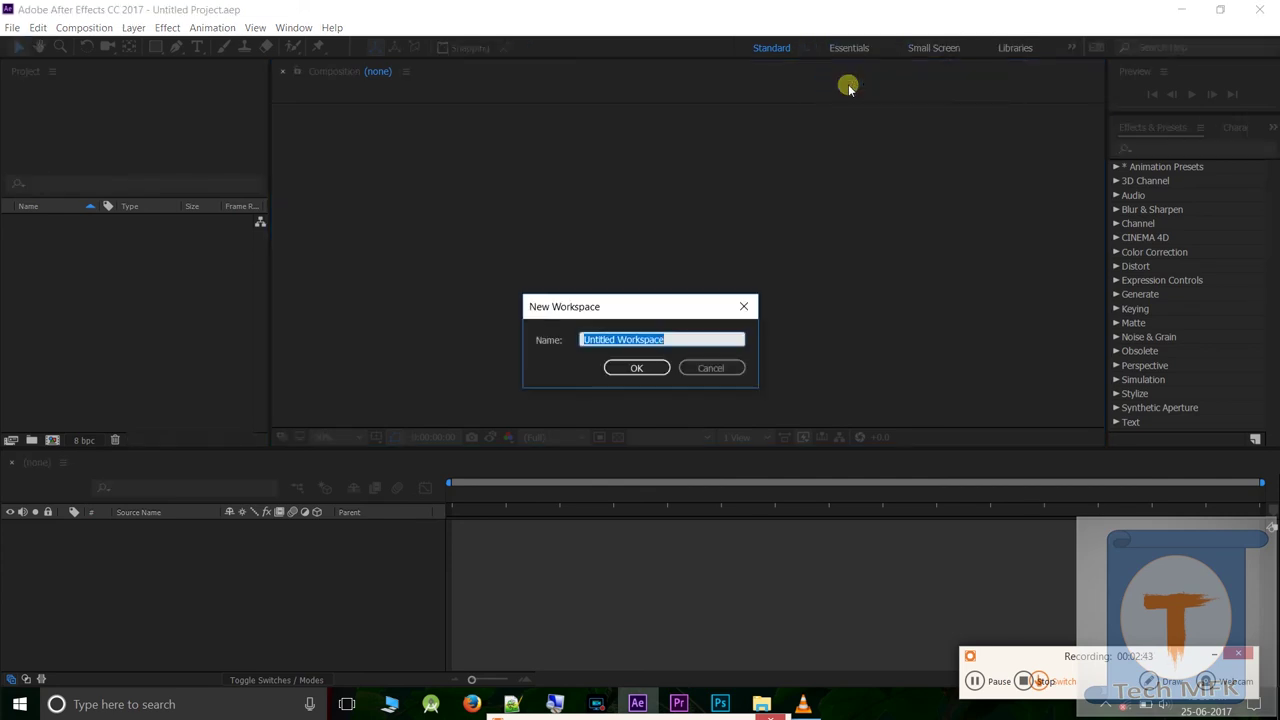
{"action": "type", "text": "my"}
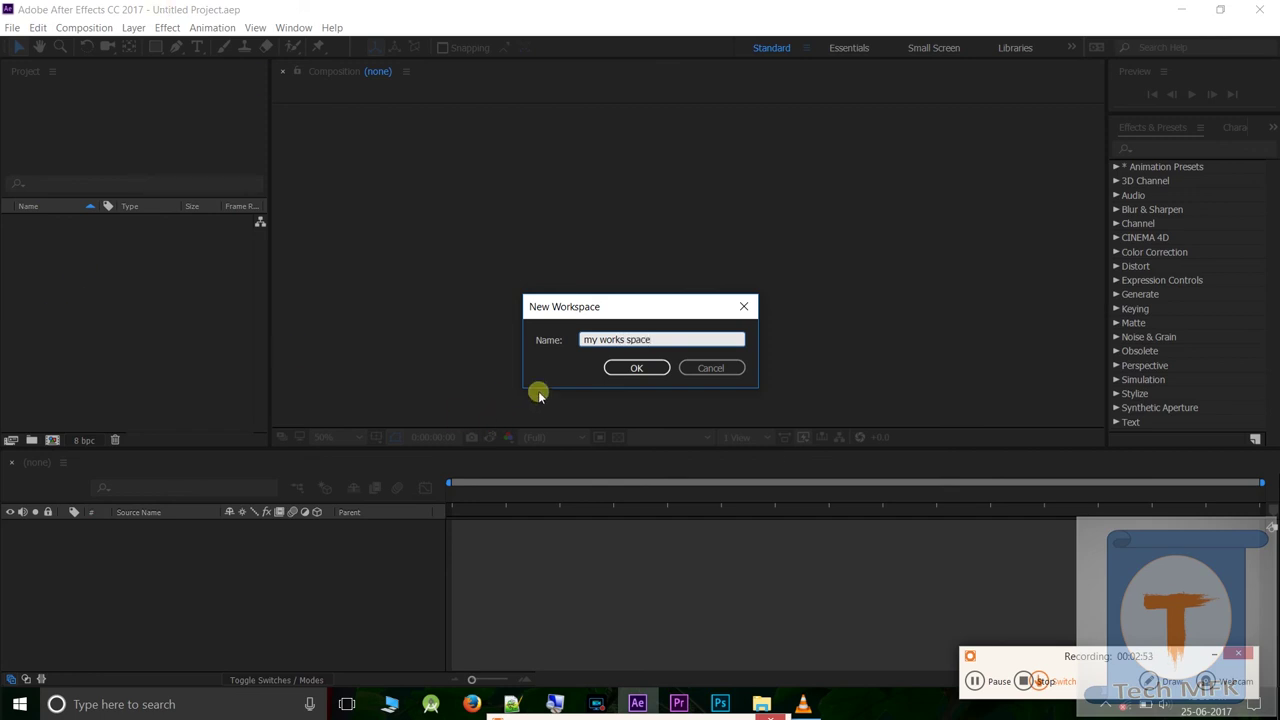
{"action": "left_click", "coordinate": [625, 369]}
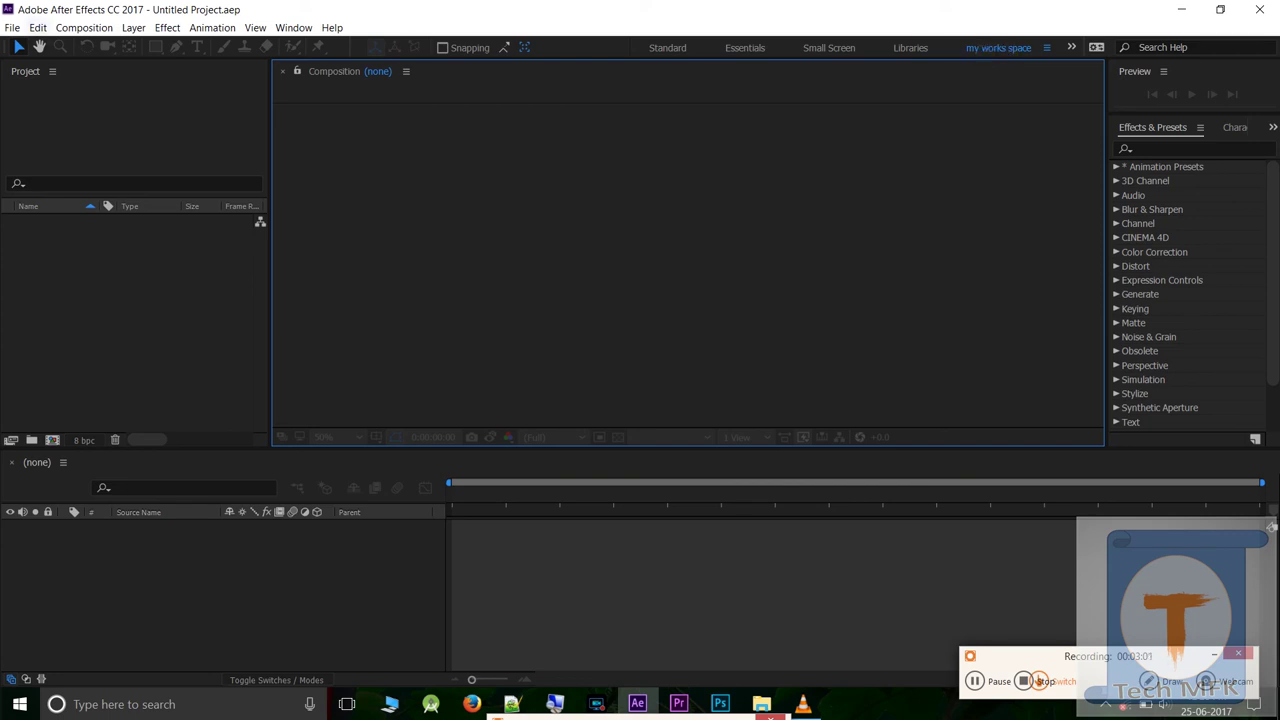
{"action": "left_click", "coordinate": [1048, 47]}
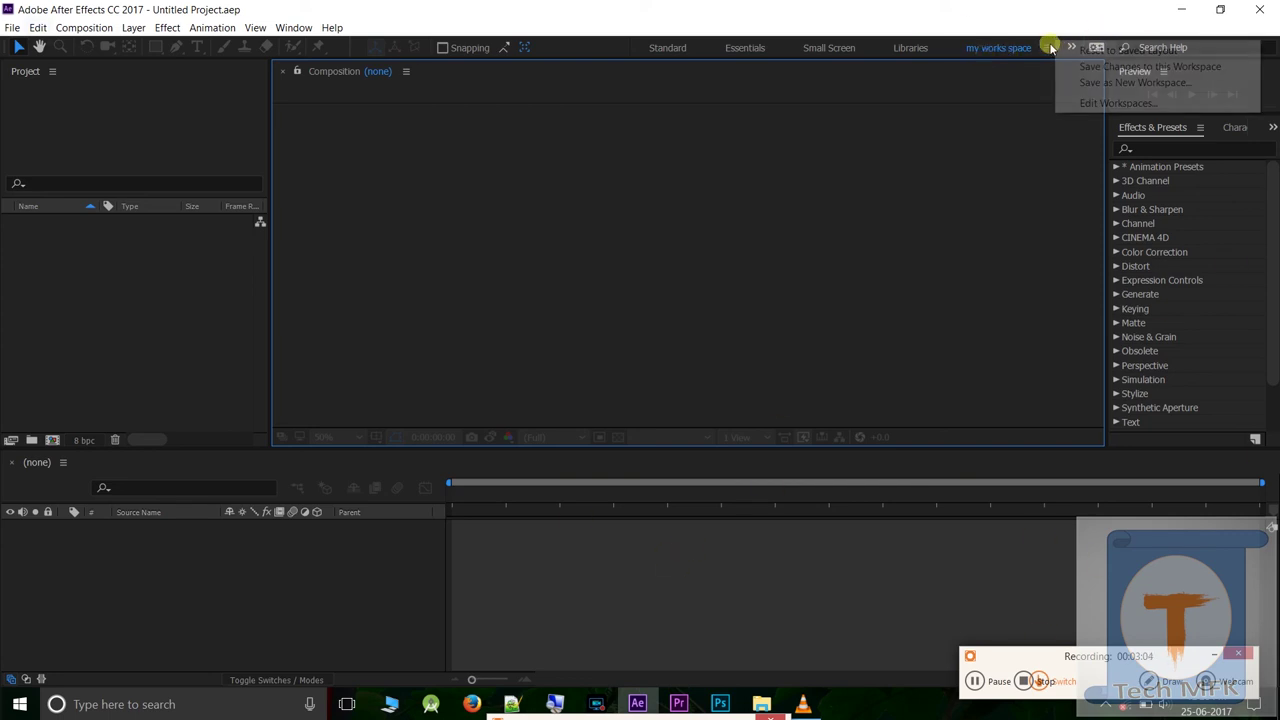
{"action": "left_click", "coordinate": [983, 52]}
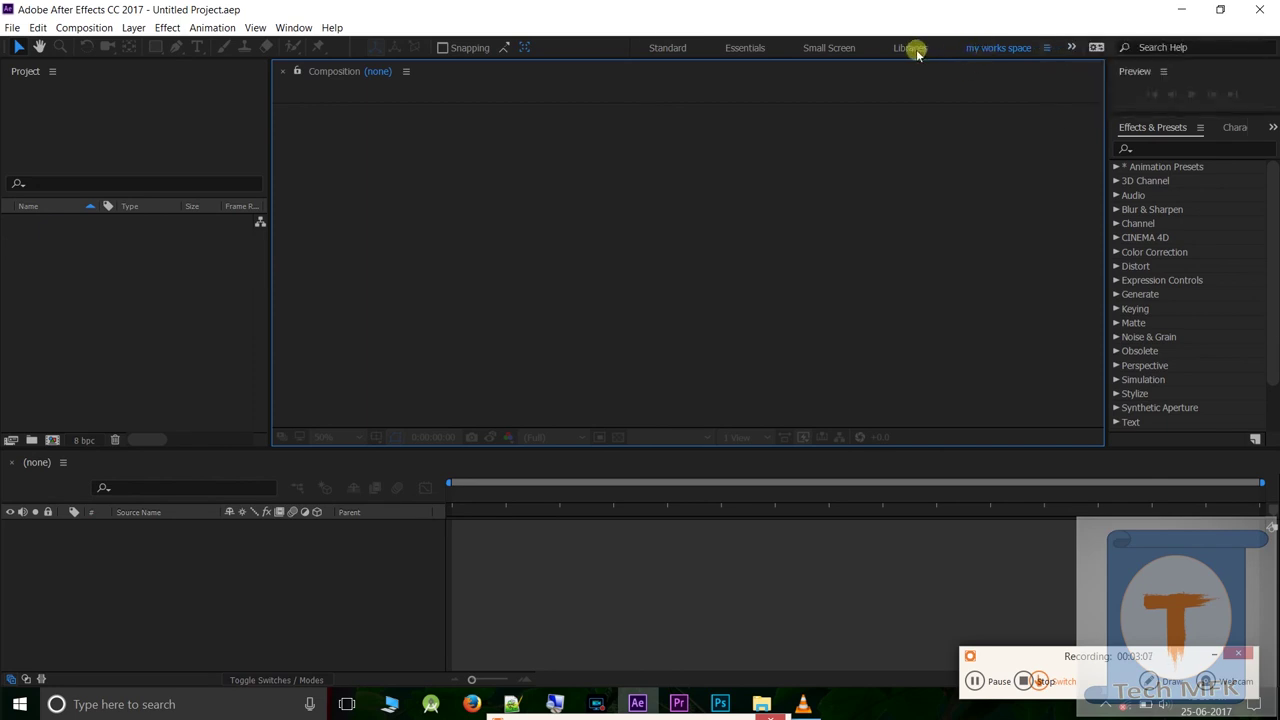
{"action": "left_click", "coordinate": [1070, 48]}
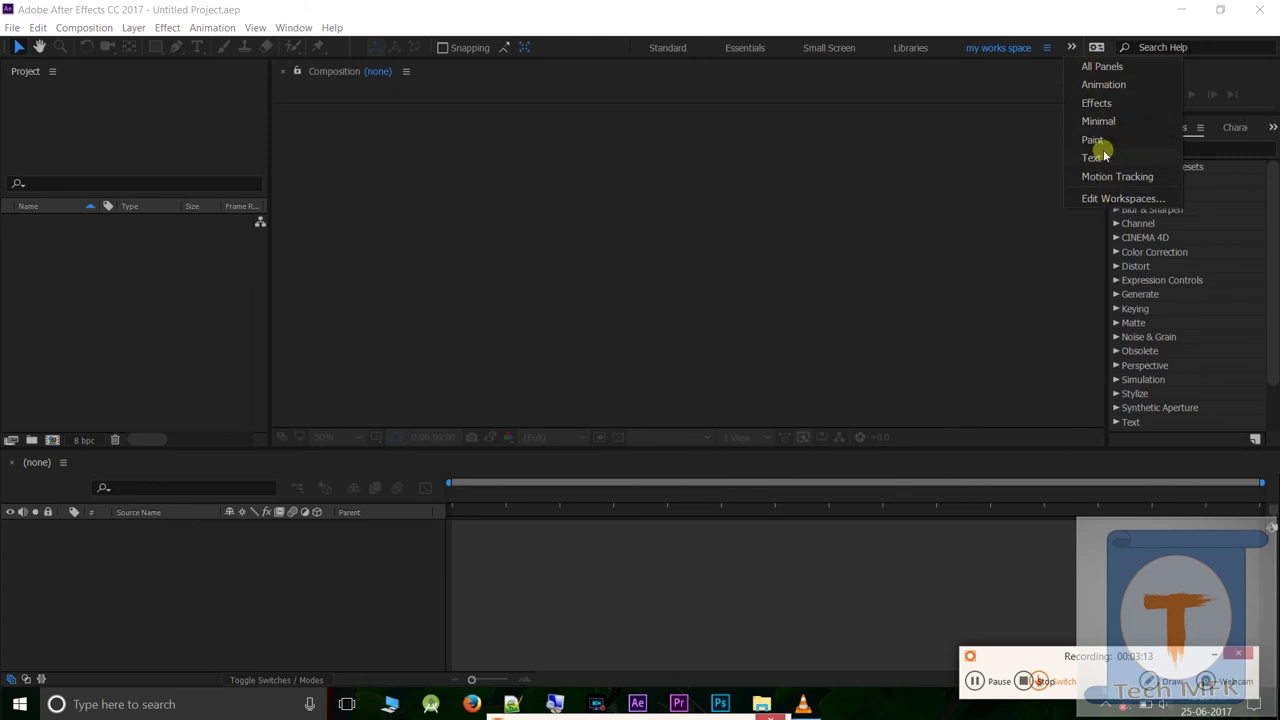
{"action": "left_click", "coordinate": [1006, 132]}
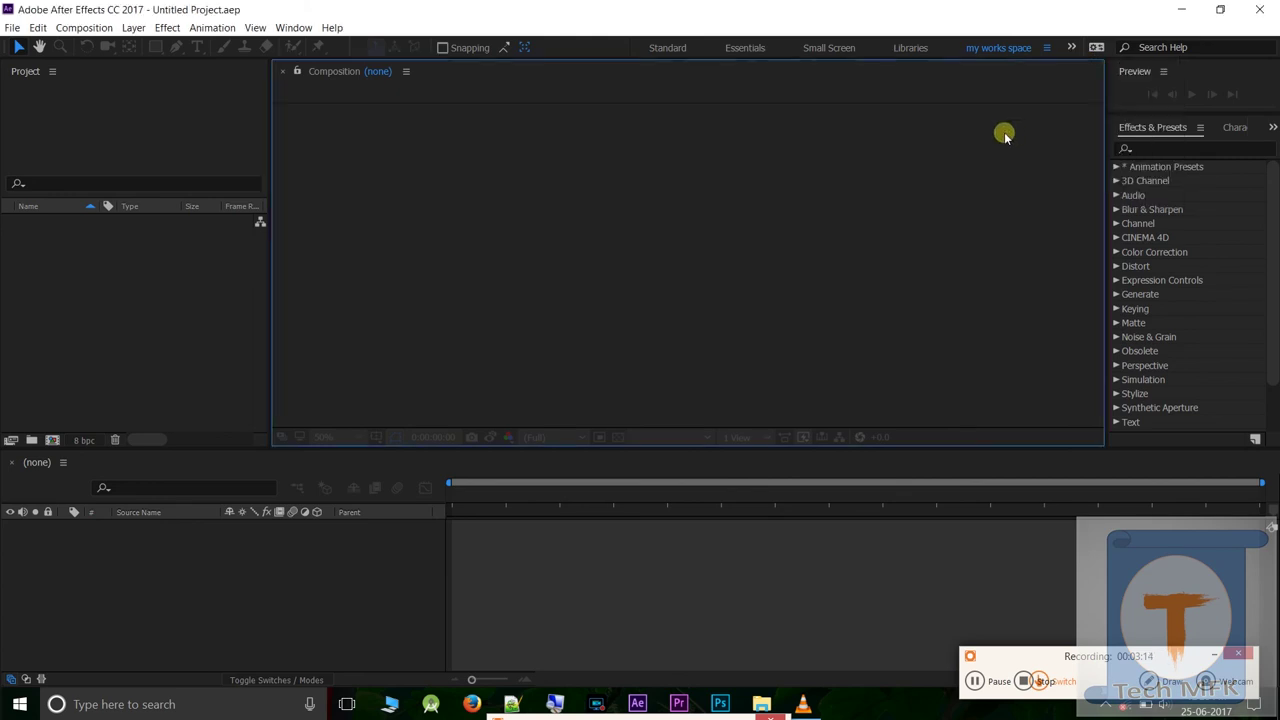
{"action": "left_click", "coordinate": [1046, 48]}
{"action": "left_click", "coordinate": [1027, 47]}
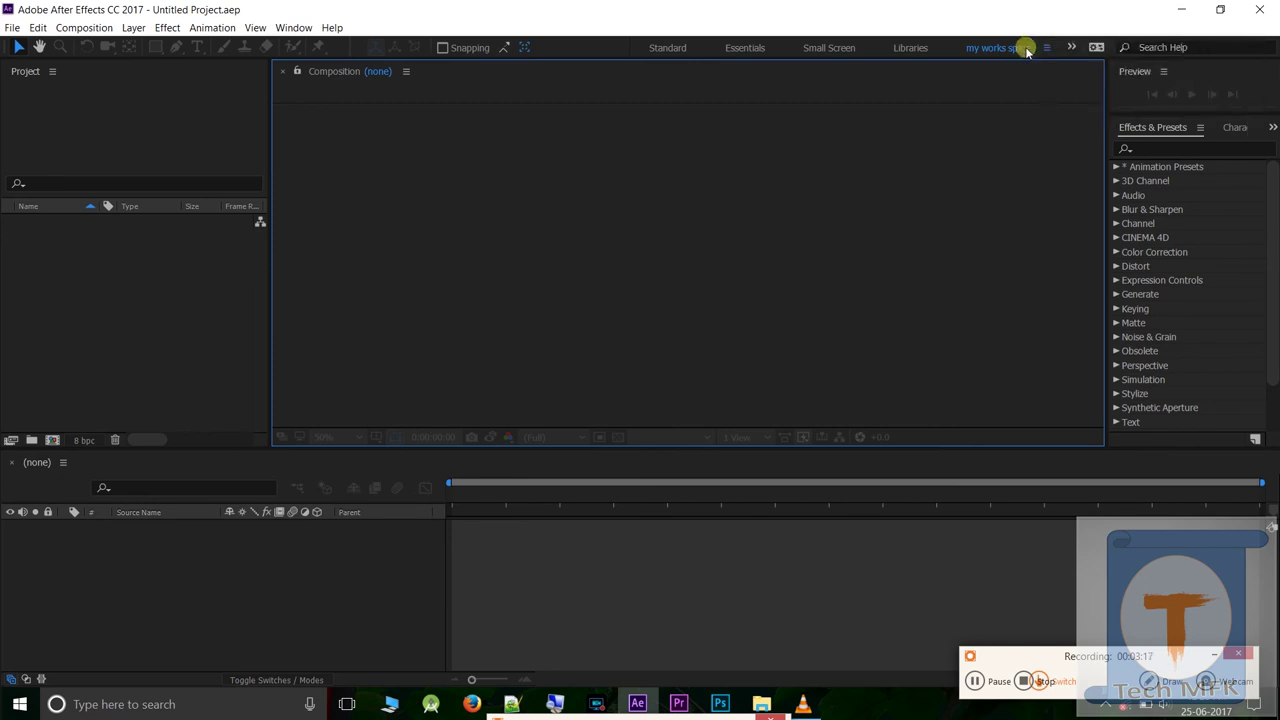
{"action": "left_click", "coordinate": [1071, 47]}
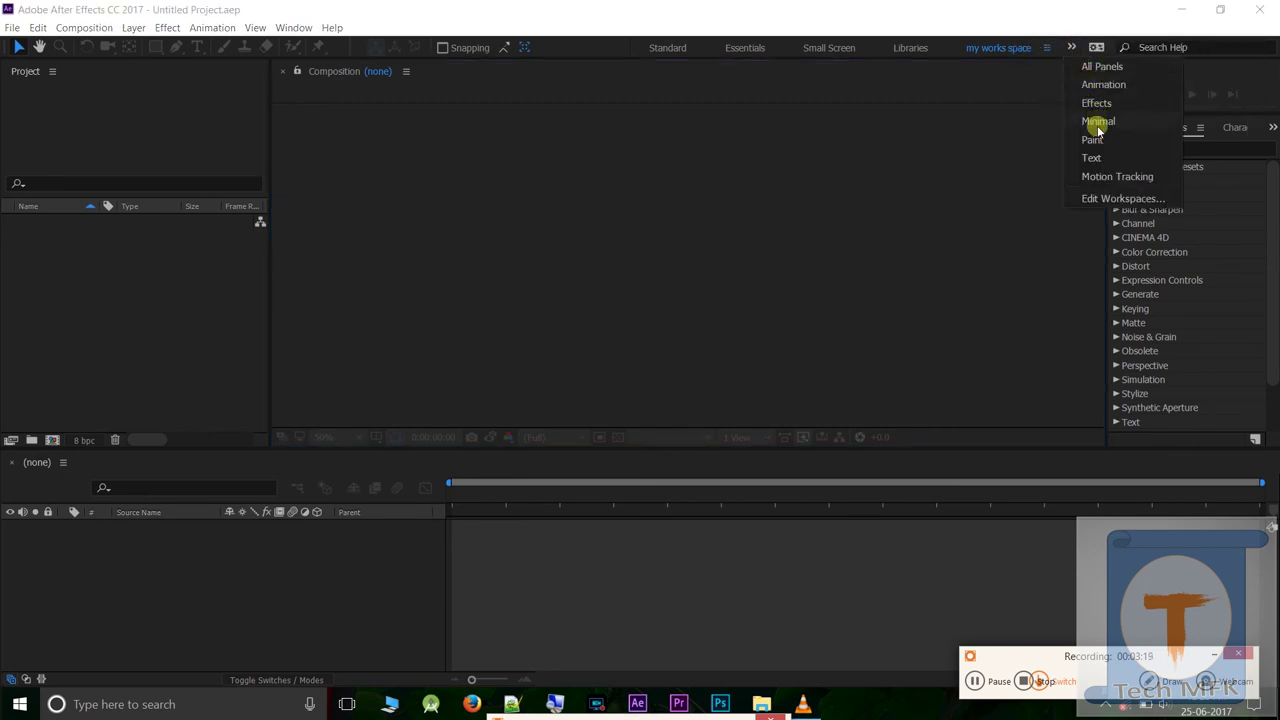
{"action": "left_click", "coordinate": [1093, 199]}
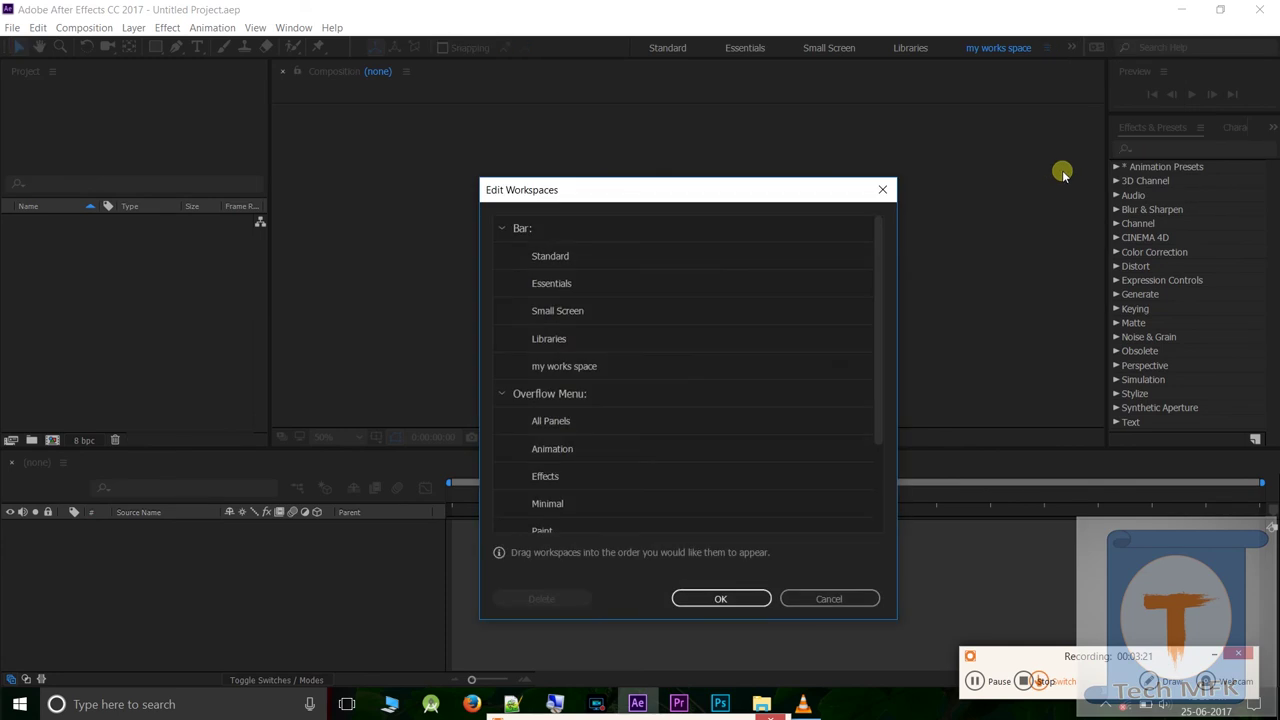
{"action": "left_click", "coordinate": [548, 258]}
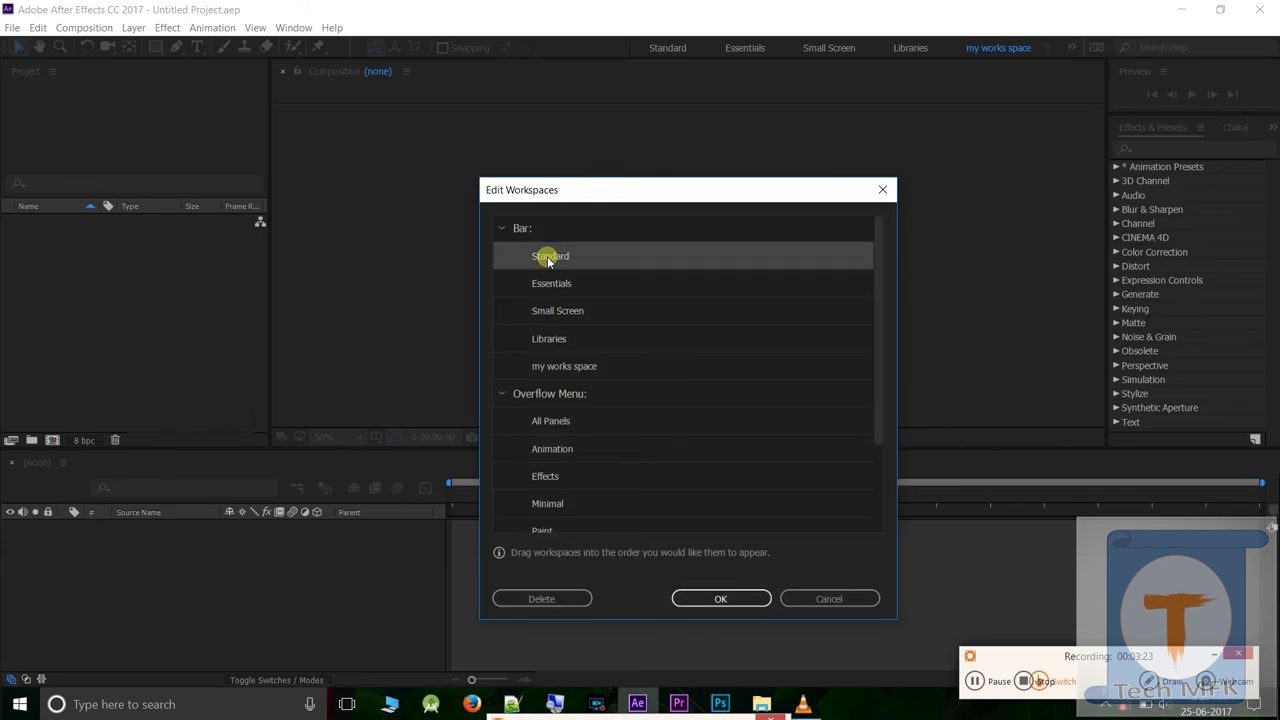
{"action": "left_click", "coordinate": [716, 598]}
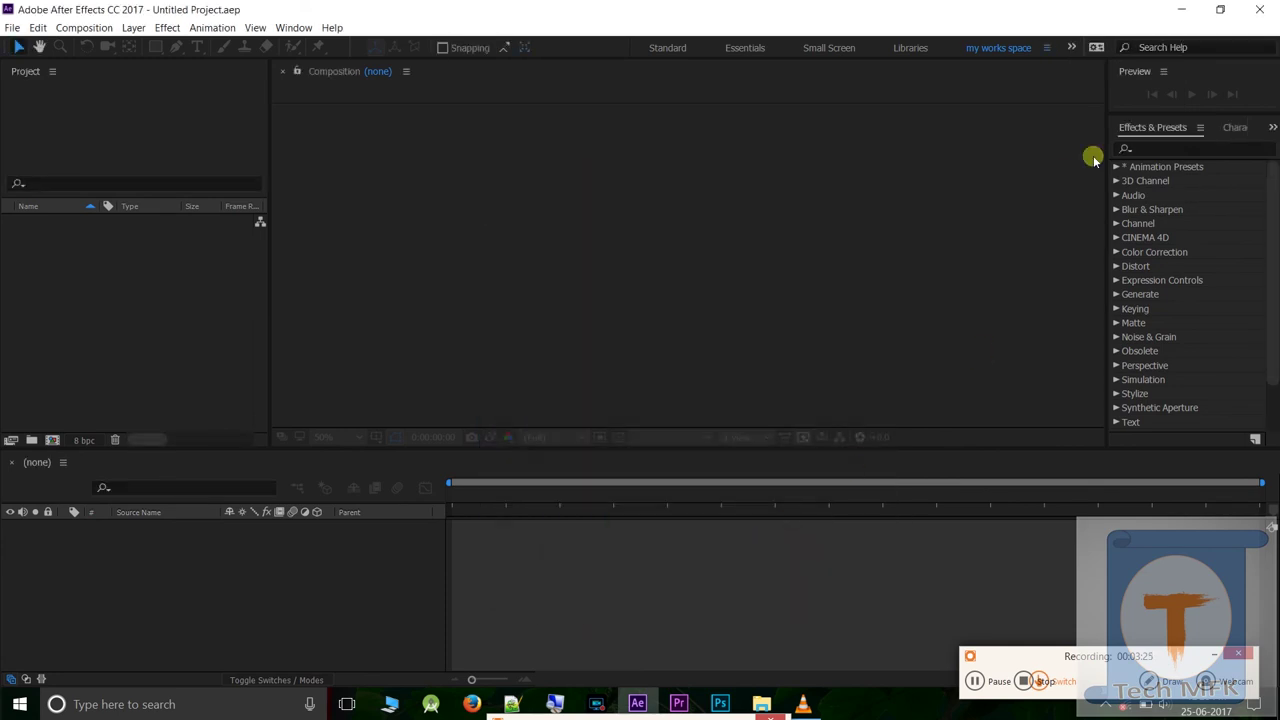
{"action": "left_click", "coordinate": [1044, 48]}
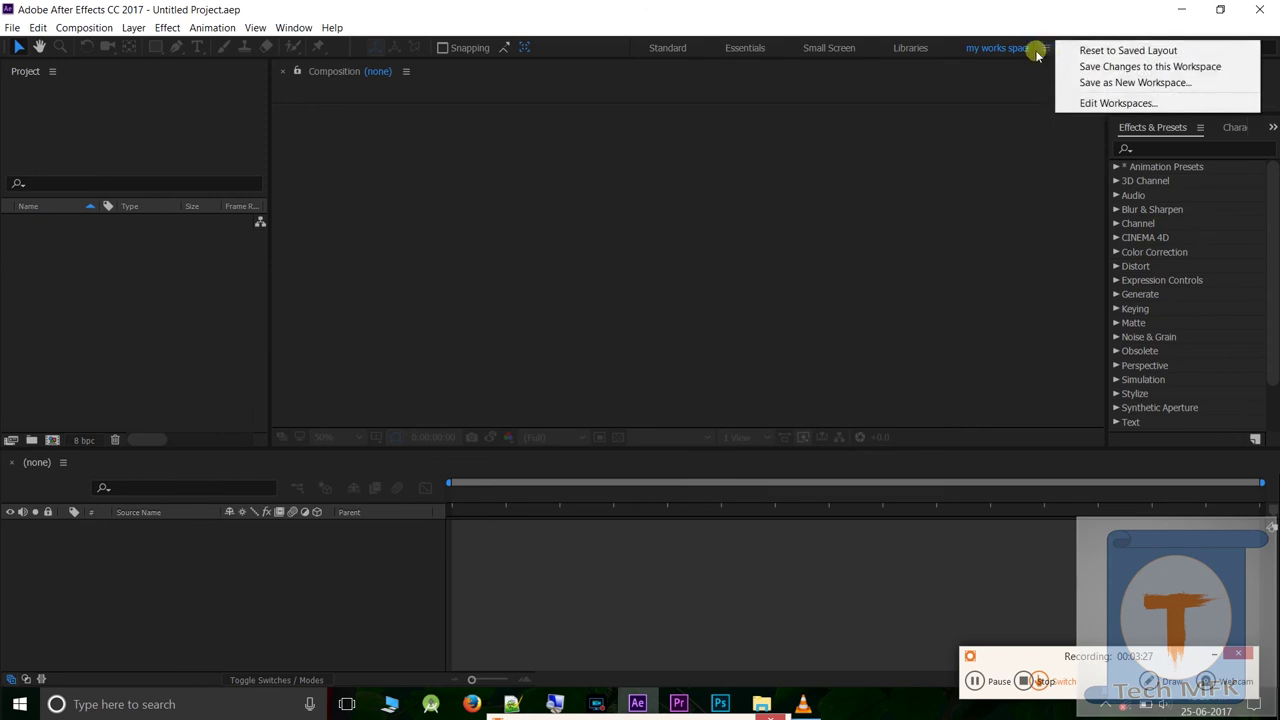
{"action": "left_click", "coordinate": [1040, 48]}
{"action": "left_click", "coordinate": [1070, 48]}
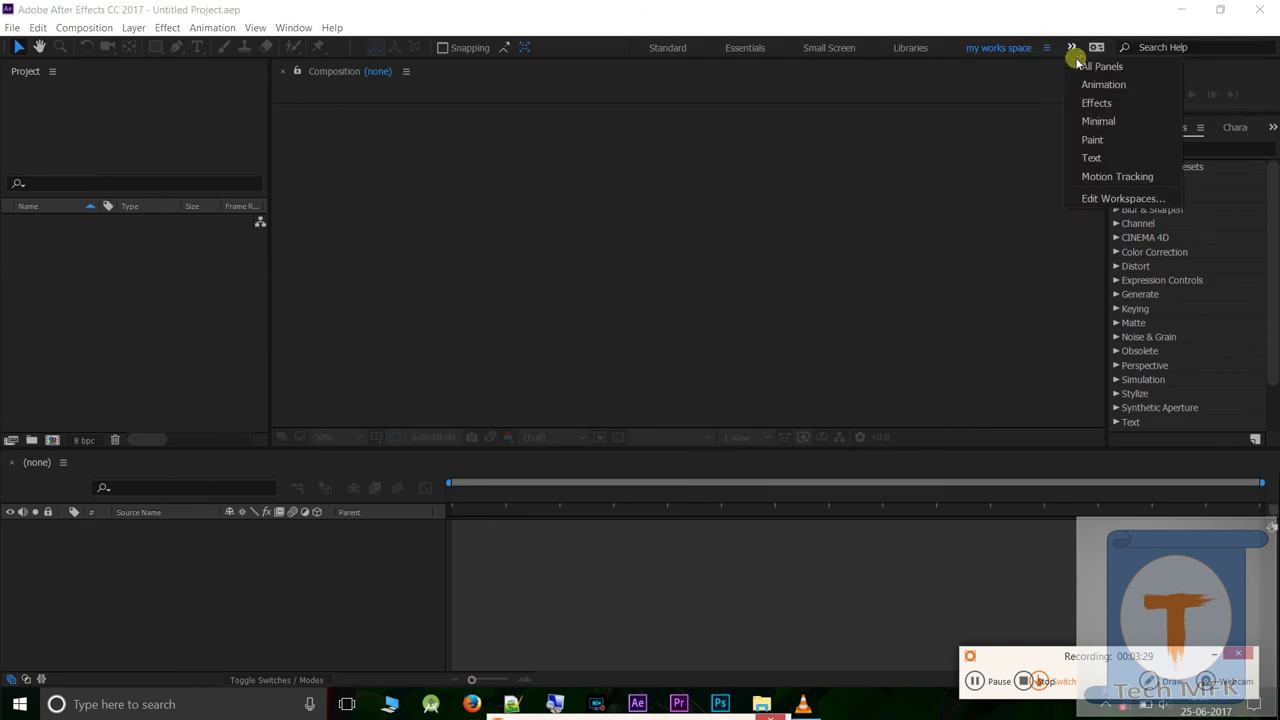
{"action": "left_click", "coordinate": [1114, 197]}
{"action": "scroll", "coordinate": [563, 306], "scroll_direction": "down", "scroll_amount": 3}
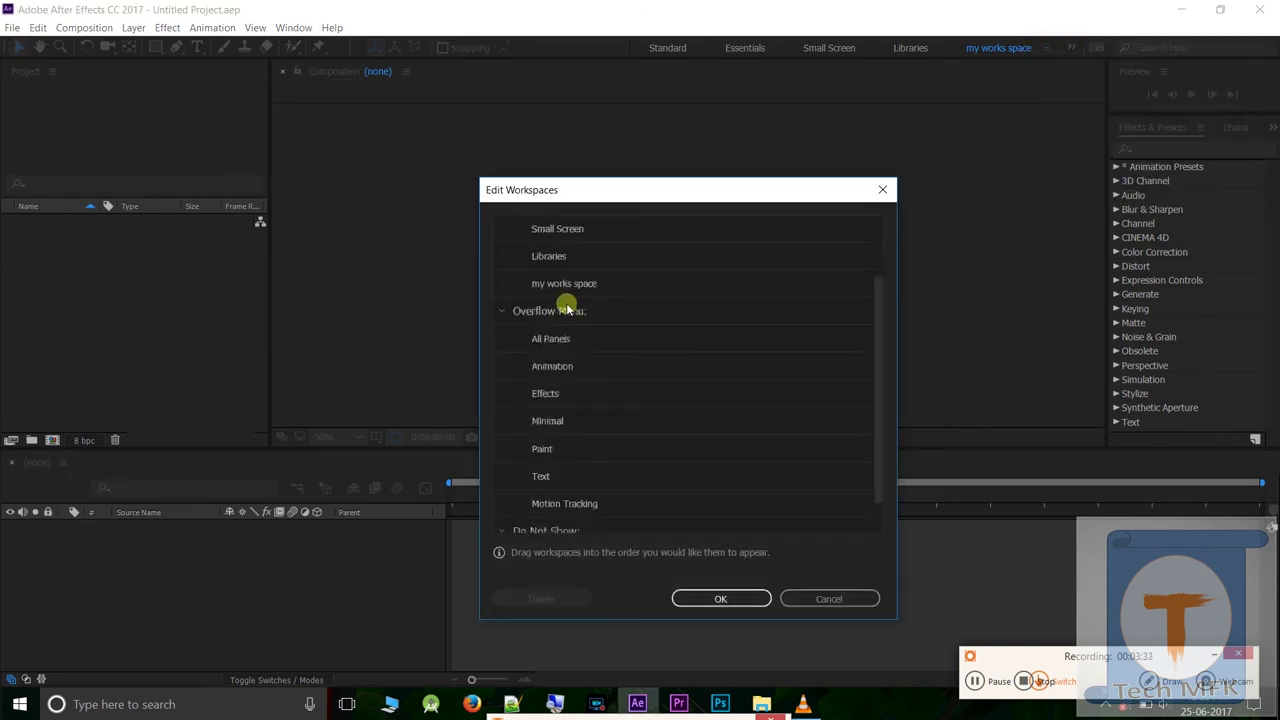
{"action": "scroll", "coordinate": [611, 464], "scroll_direction": "up", "scroll_amount": 3}
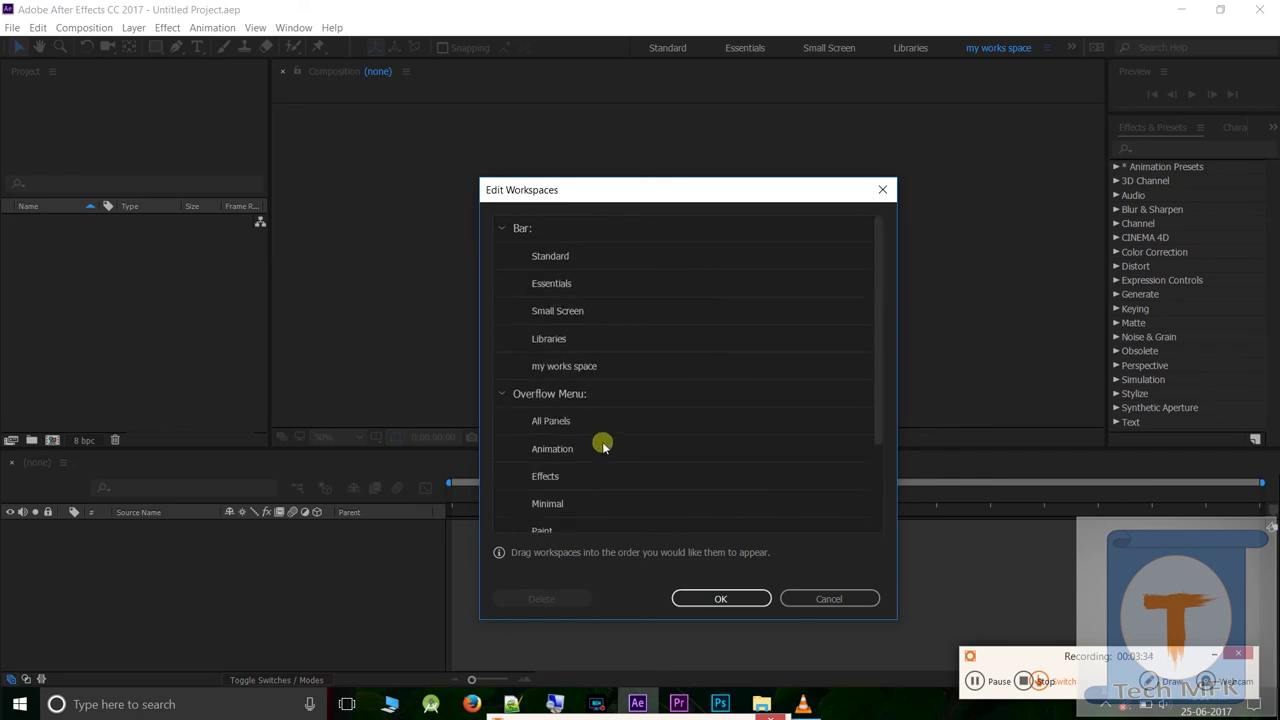
{"action": "left_click", "coordinate": [586, 368]}
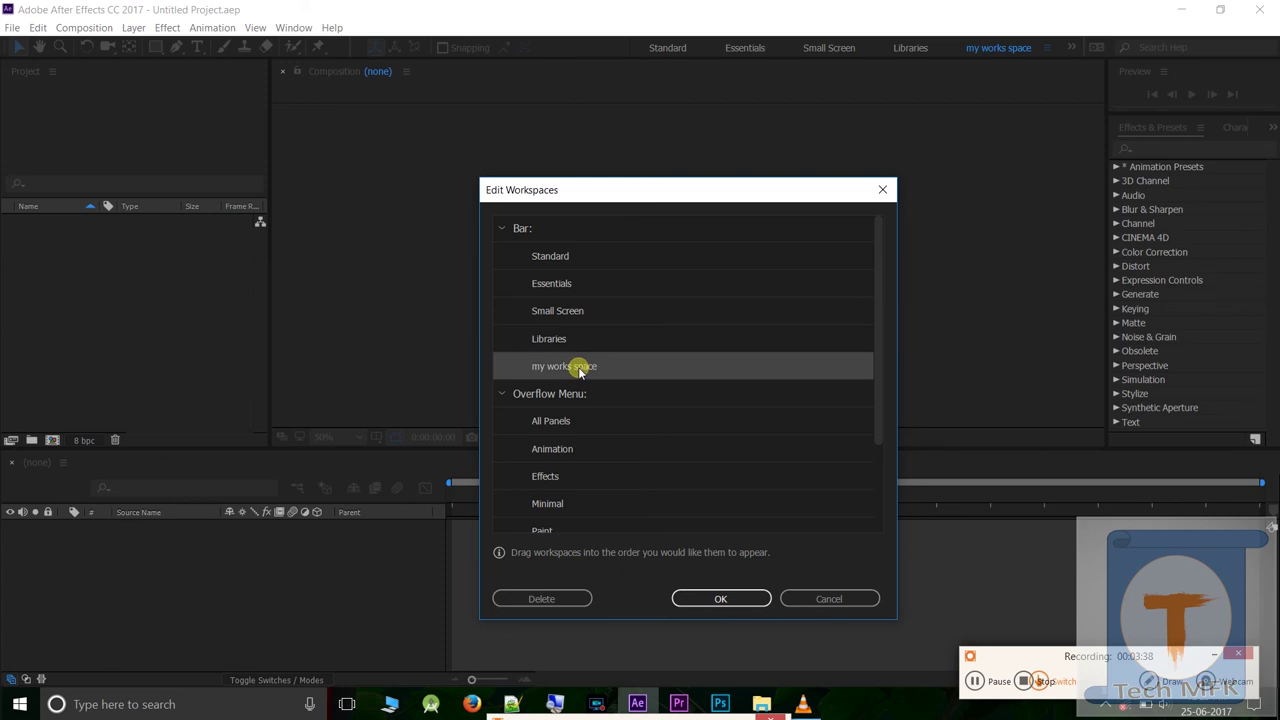
{"action": "left_click", "coordinate": [697, 600]}
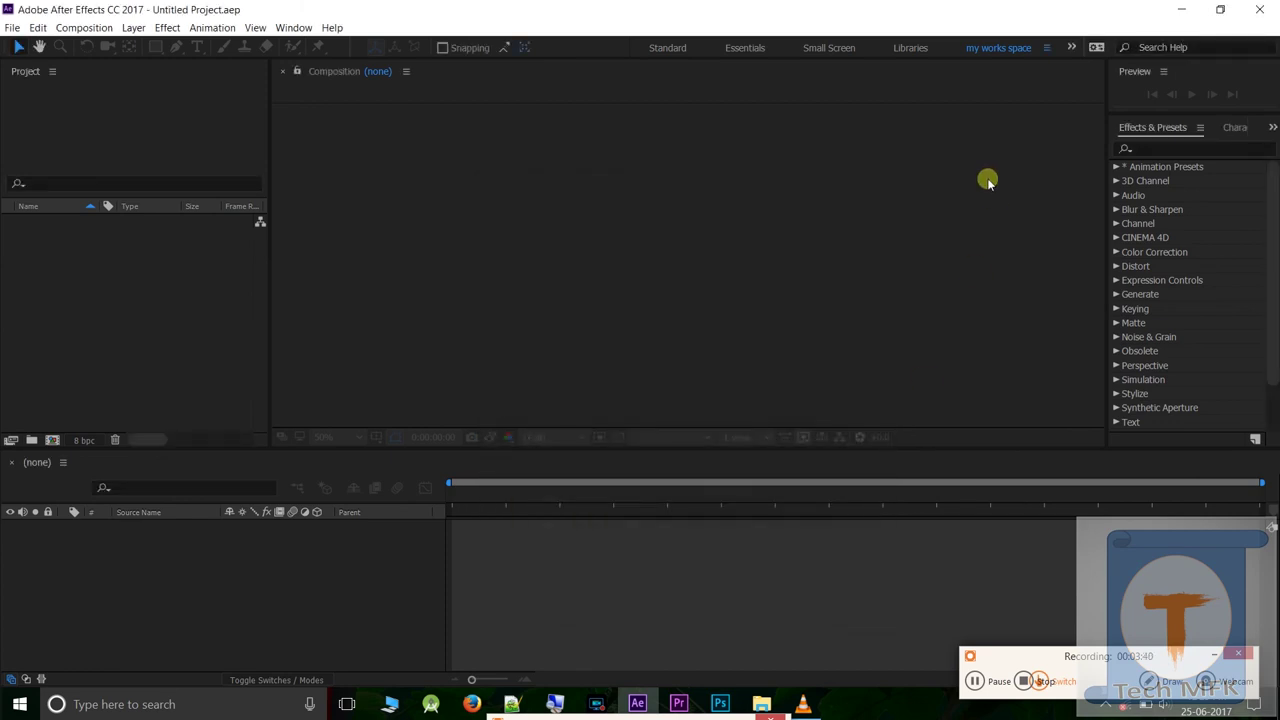
{"action": "left_click", "coordinate": [1071, 48]}
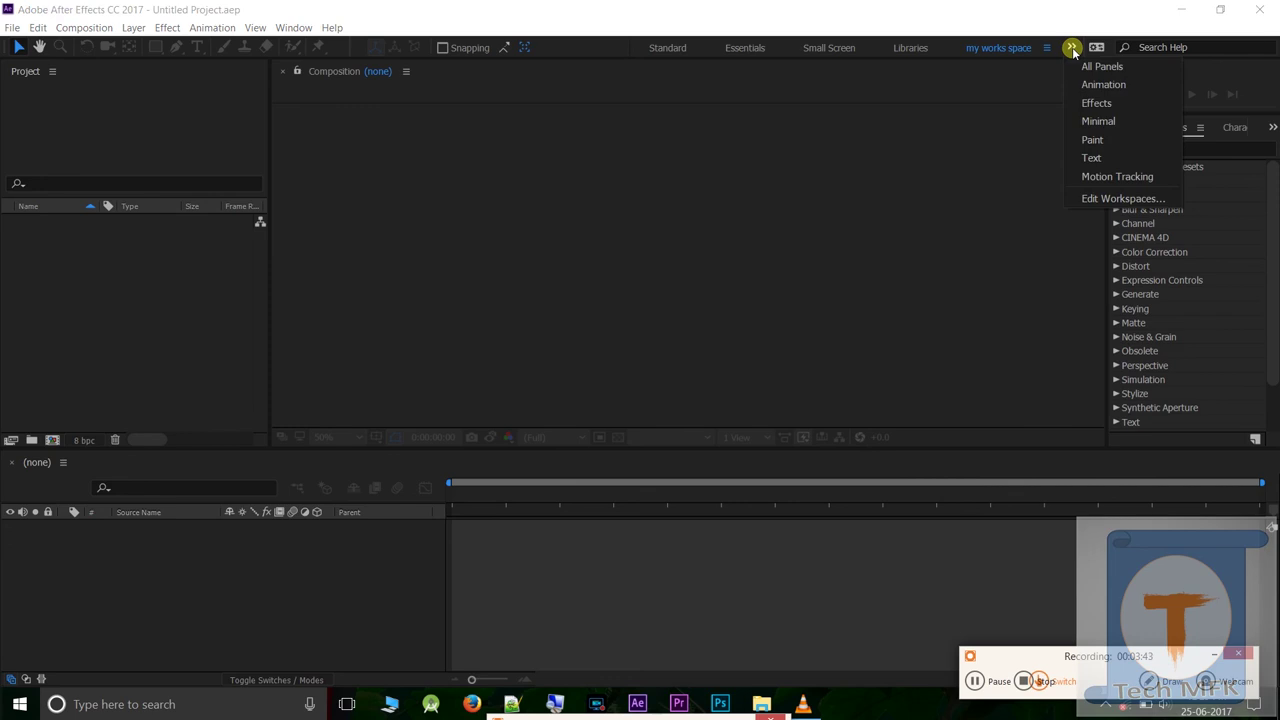
{"action": "left_click", "coordinate": [1100, 198]}
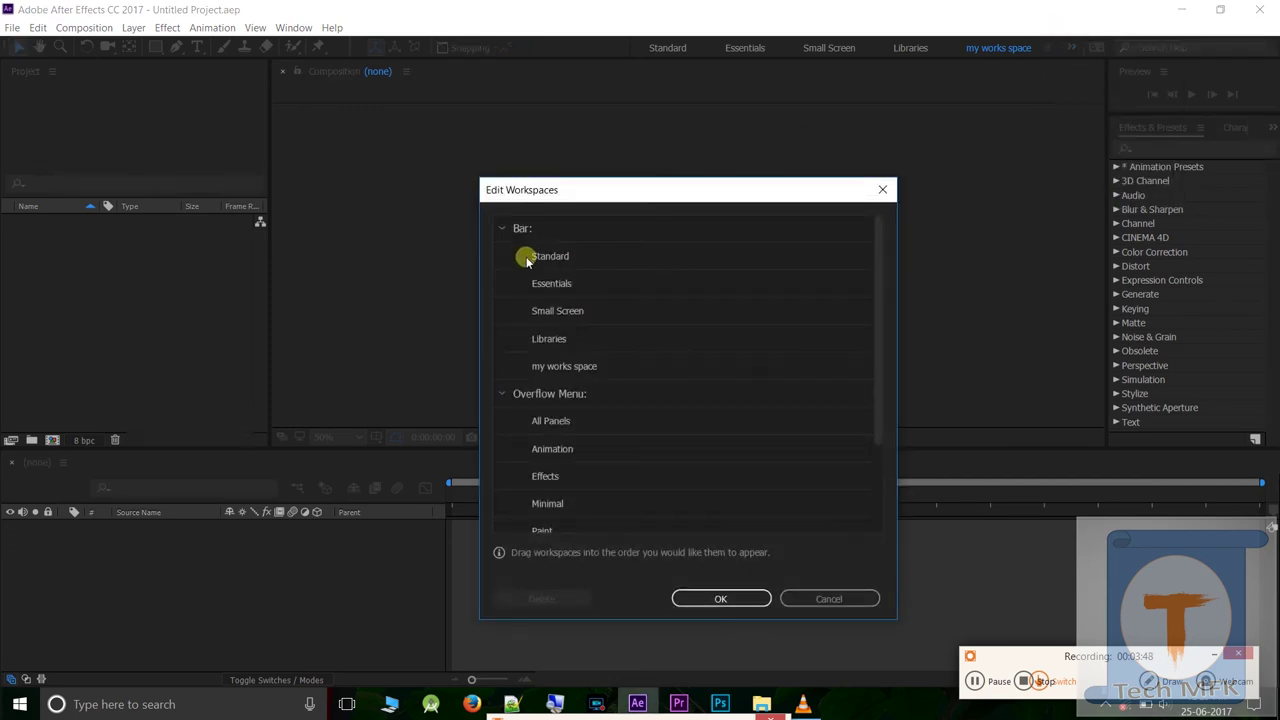
{"action": "left_click", "coordinate": [563, 256]}
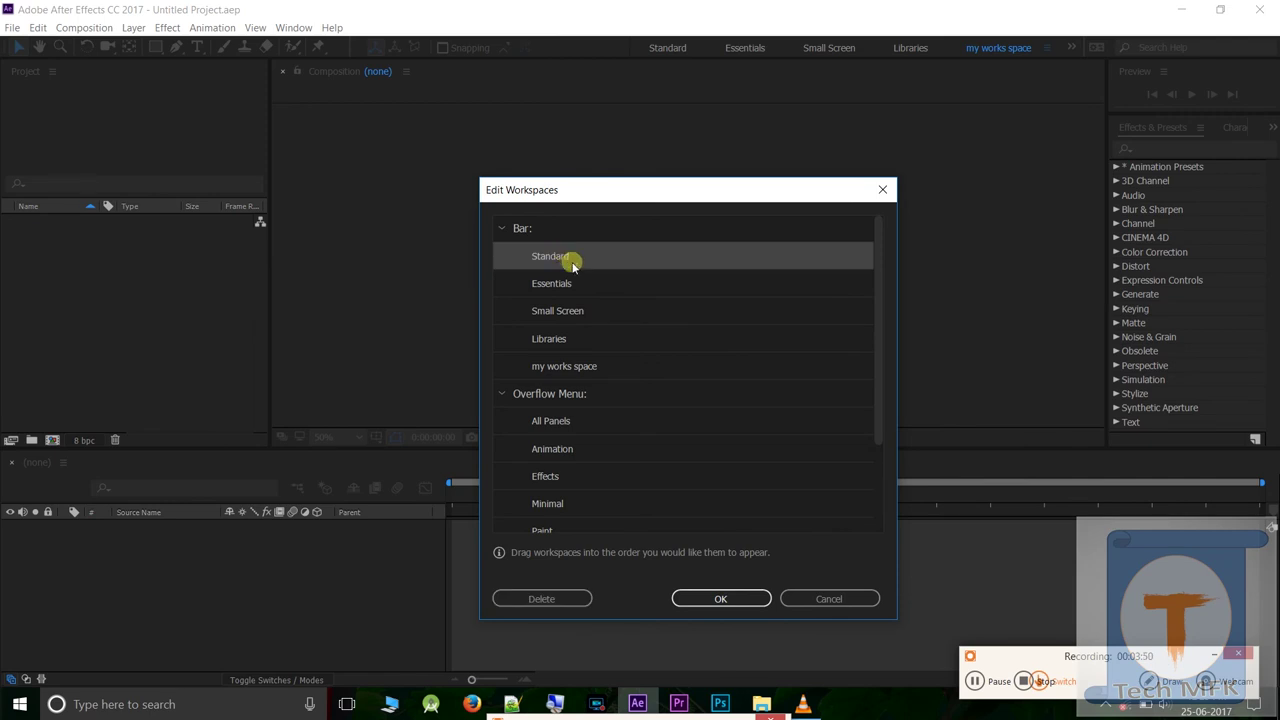
{"action": "left_click", "coordinate": [718, 598]}
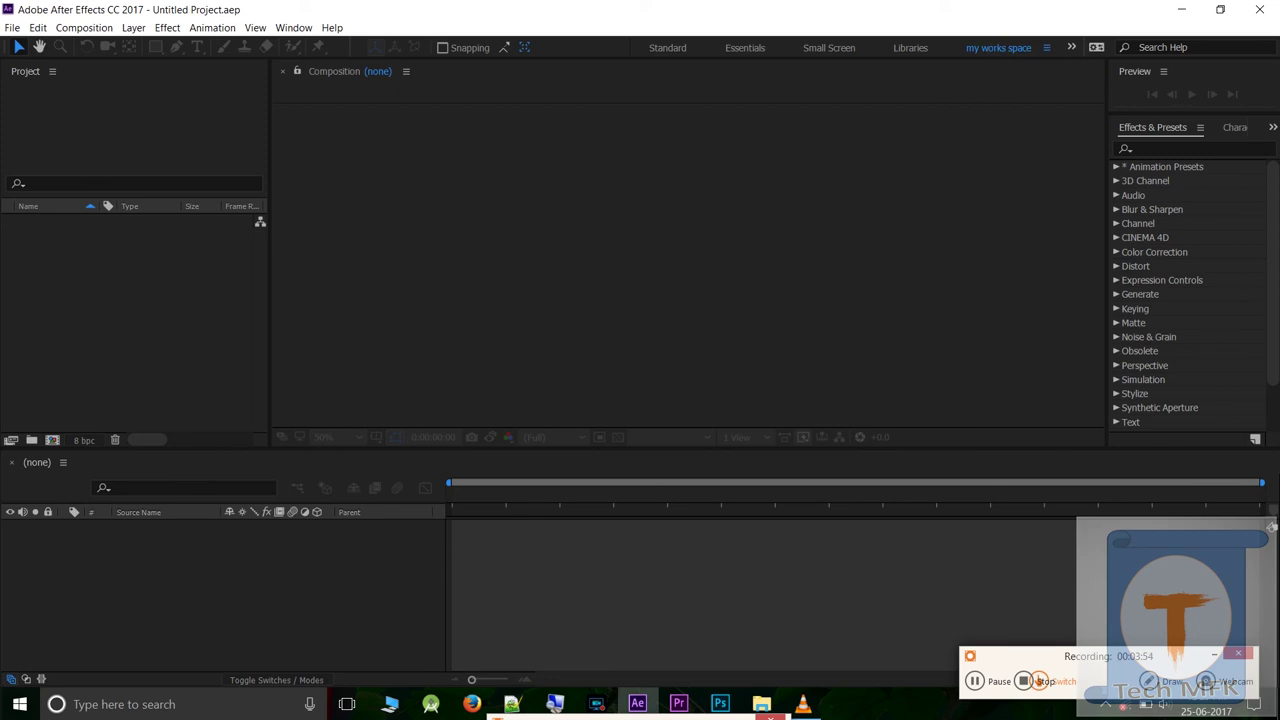
{"action": "left_click", "coordinate": [1072, 48]}
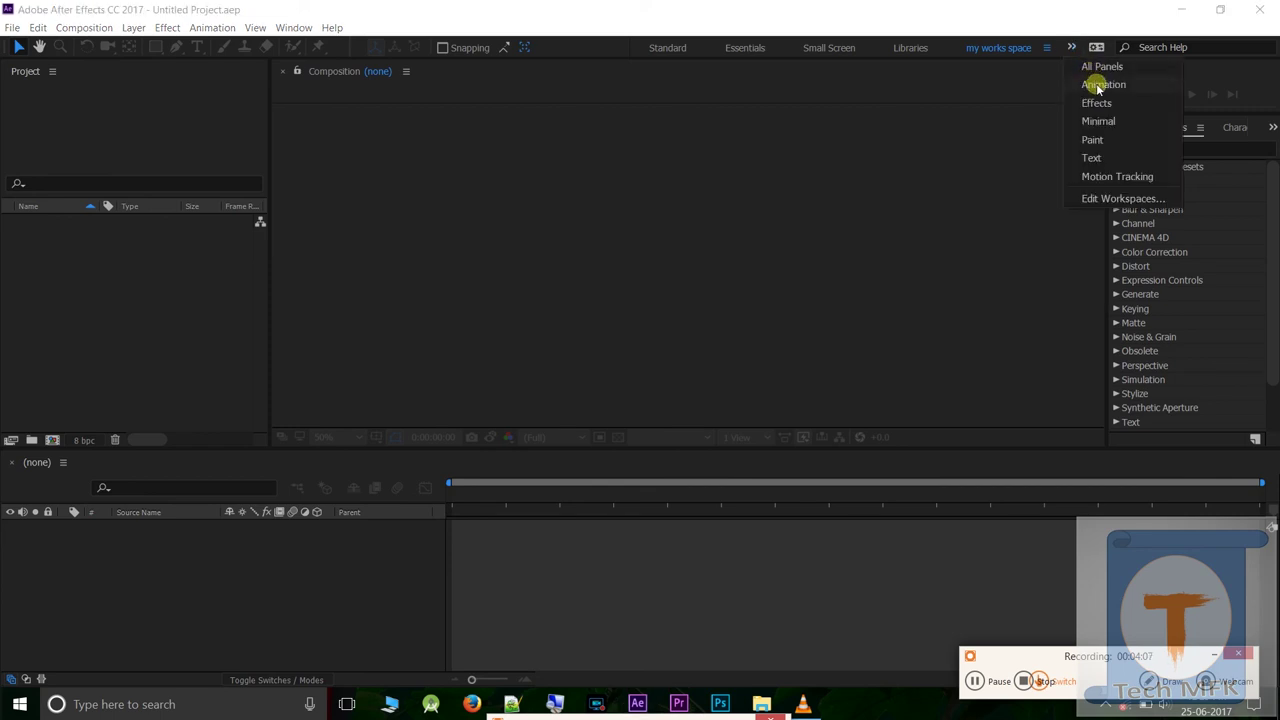
{"action": "left_click", "coordinate": [1105, 199]}
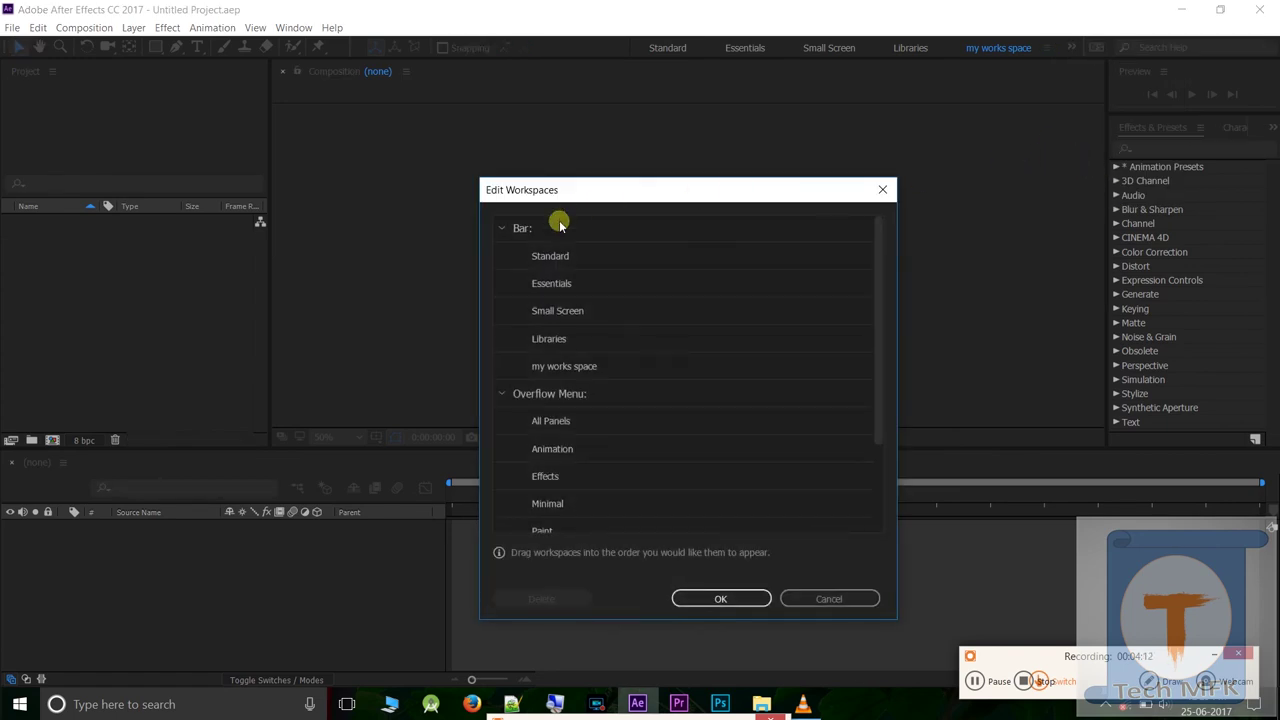
{"action": "left_click", "coordinate": [502, 229]}
{"action": "left_click", "coordinate": [502, 229]}
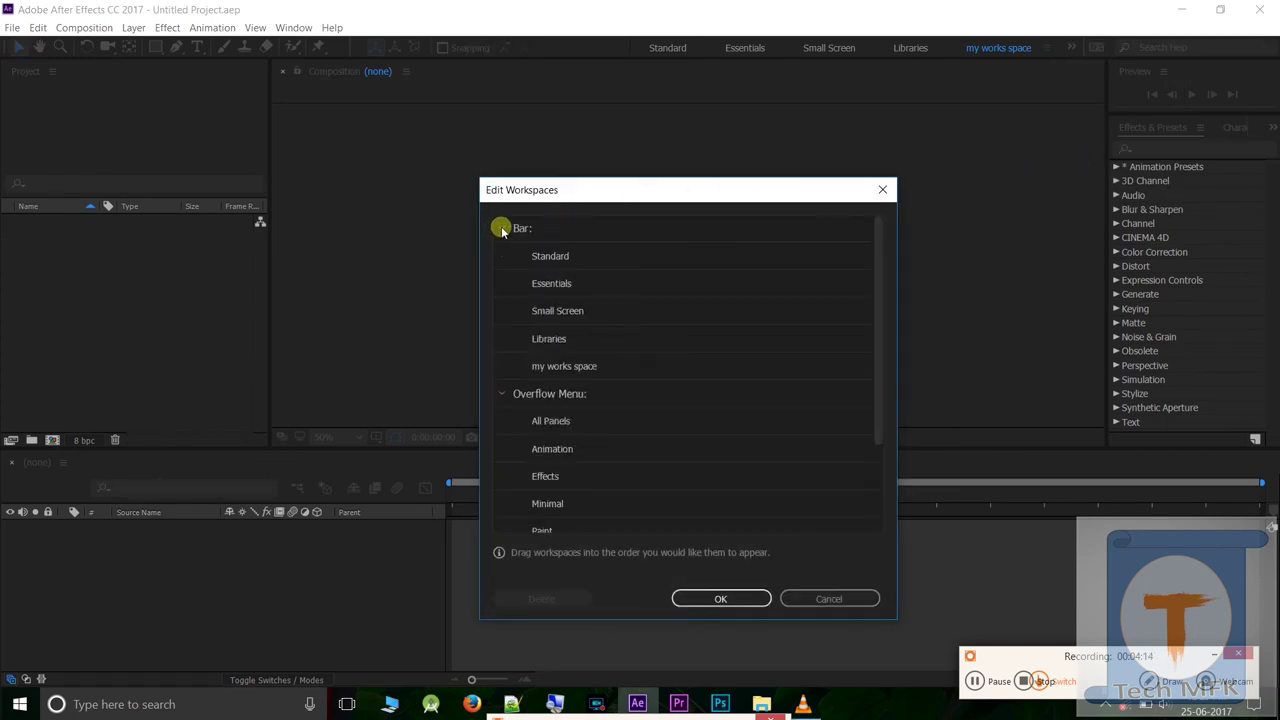
{"action": "left_click", "coordinate": [559, 368]}
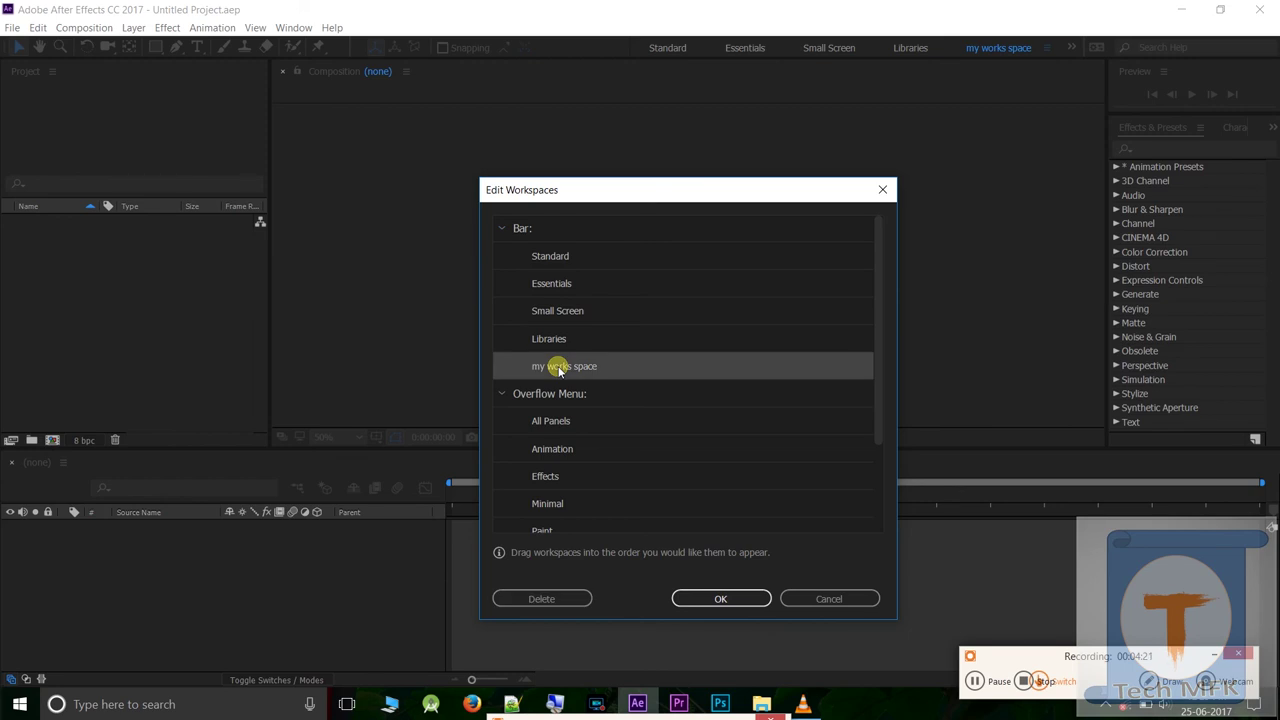
{"action": "left_click", "coordinate": [683, 598]}
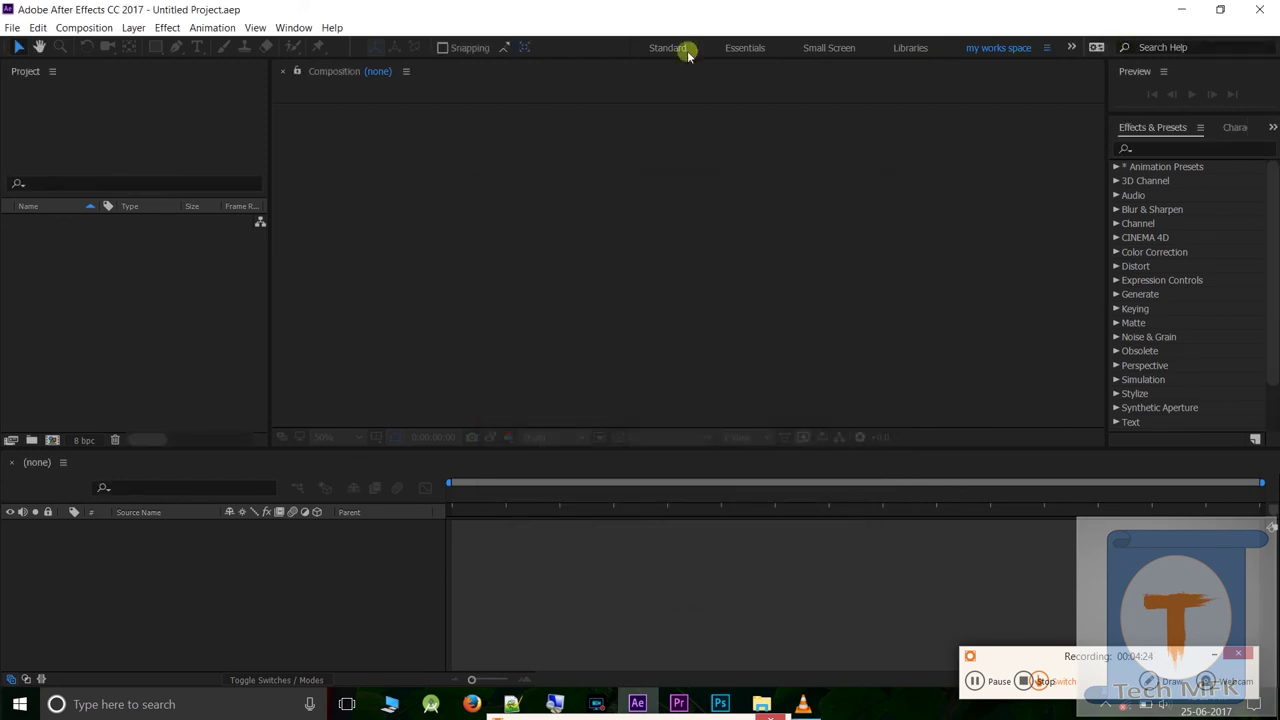